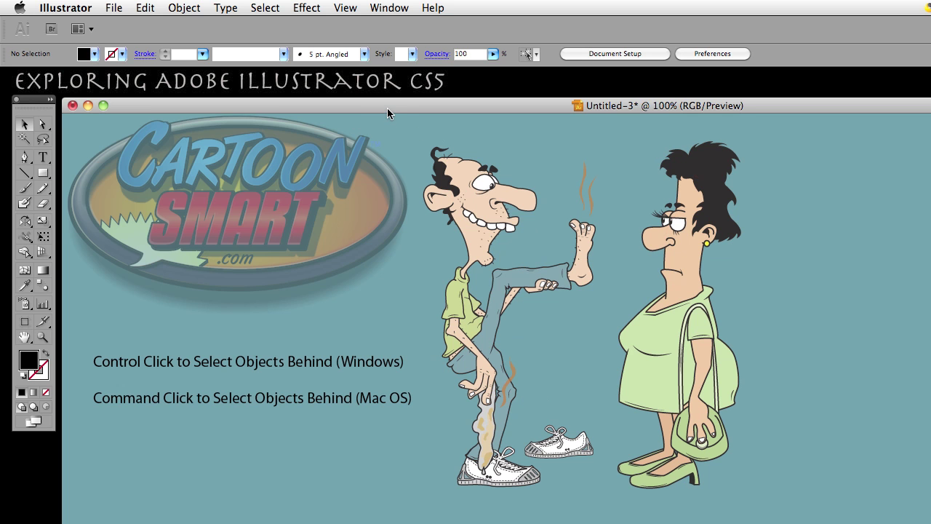
Step: Switch to Finder and locate stinkyFoot.ai in the objects_used_in_videos folder inside Exploring Illustrator CS5
{"action": "left_click_drag", "start_coordinate": [387, 106], "coordinate": [405, 389]}
{"action": "double_click", "coordinate": [412, 212]}
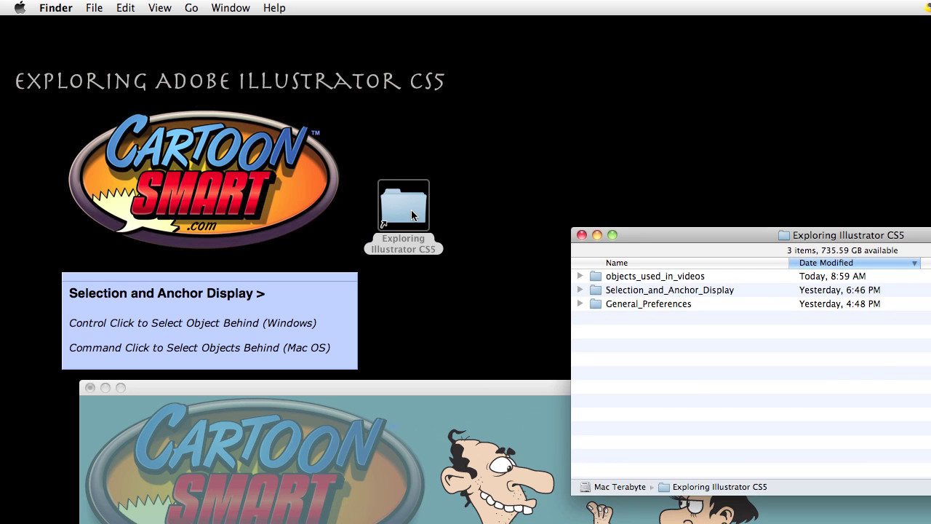
{"action": "left_click_drag", "start_coordinate": [644, 230], "coordinate": [399, 179]}
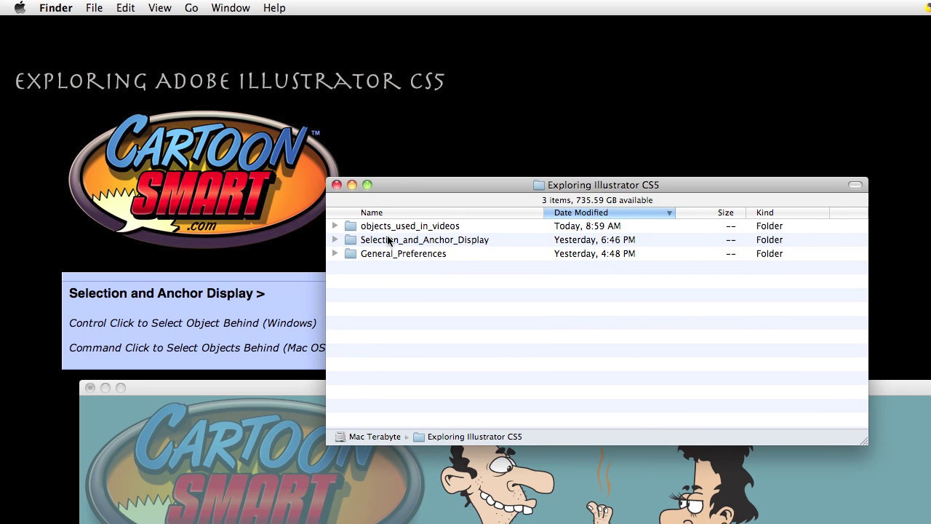
{"action": "left_click", "coordinate": [336, 226]}
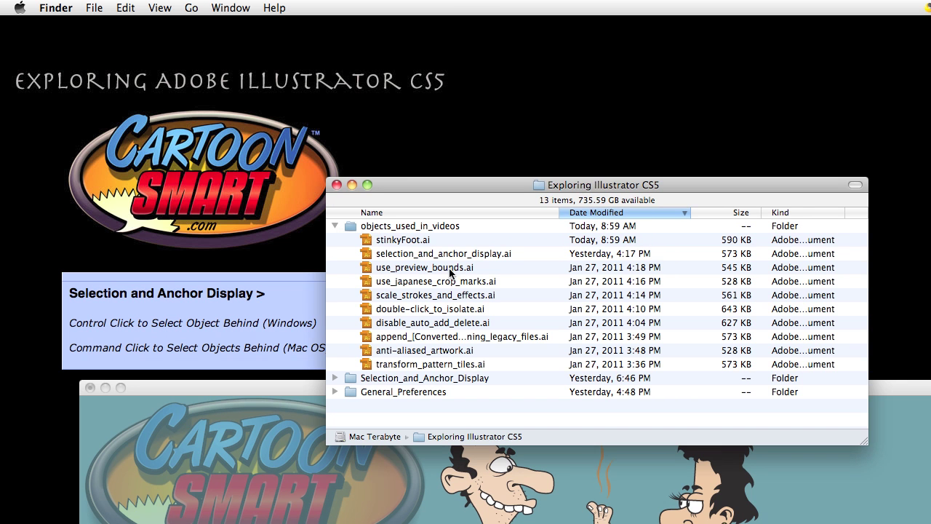
{"action": "left_click", "coordinate": [401, 242]}
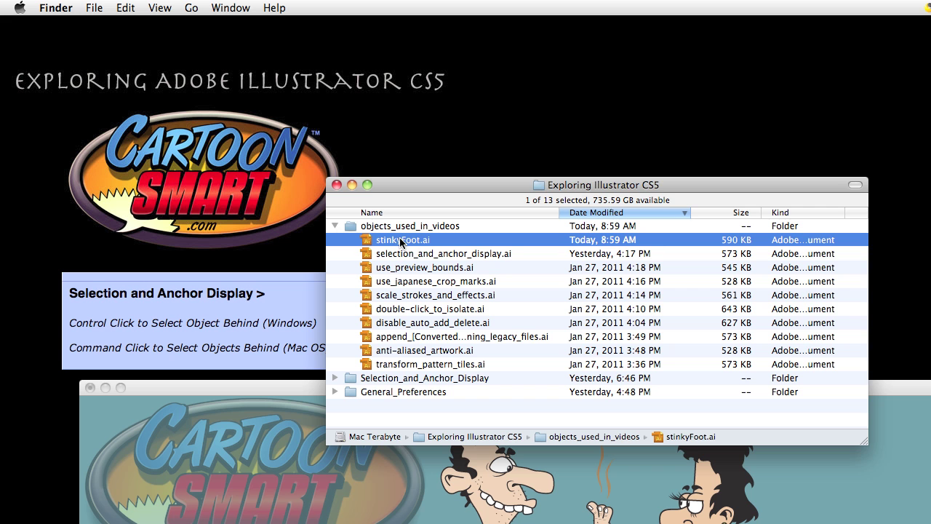
{"action": "left_click", "coordinate": [337, 185]}
{"action": "left_click", "coordinate": [447, 388]}
{"action": "left_click_drag", "start_coordinate": [446, 387], "coordinate": [427, 101]}
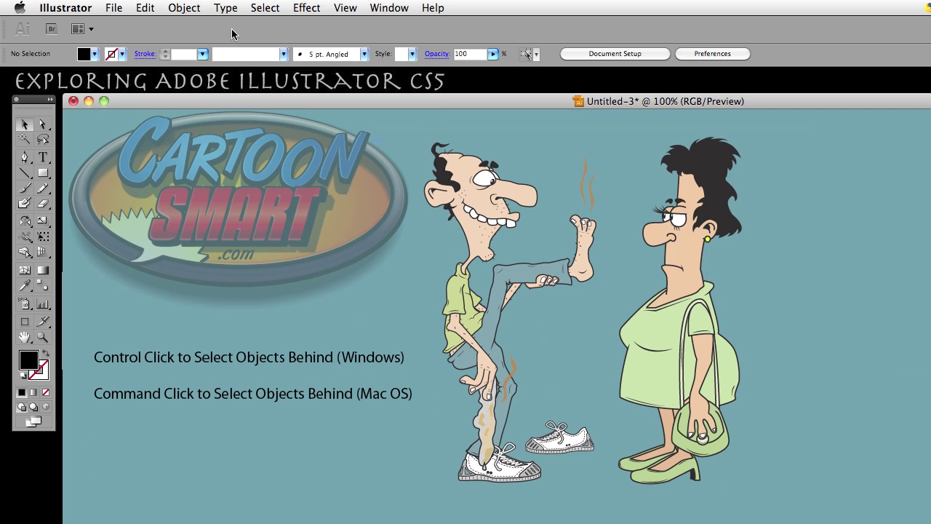
{"action": "left_click", "coordinate": [114, 7]}
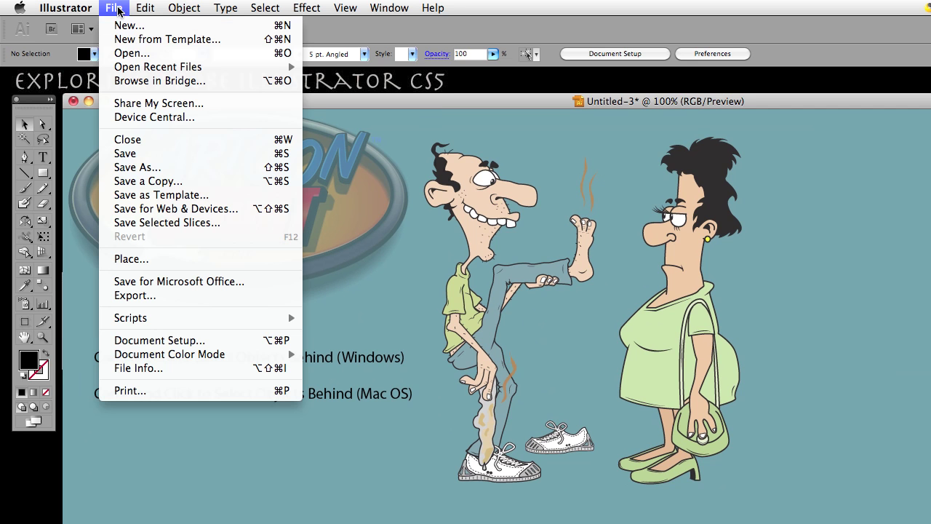
{"action": "left_click", "coordinate": [118, 7]}
{"action": "left_click_drag", "start_coordinate": [160, 100], "coordinate": [157, 104]}
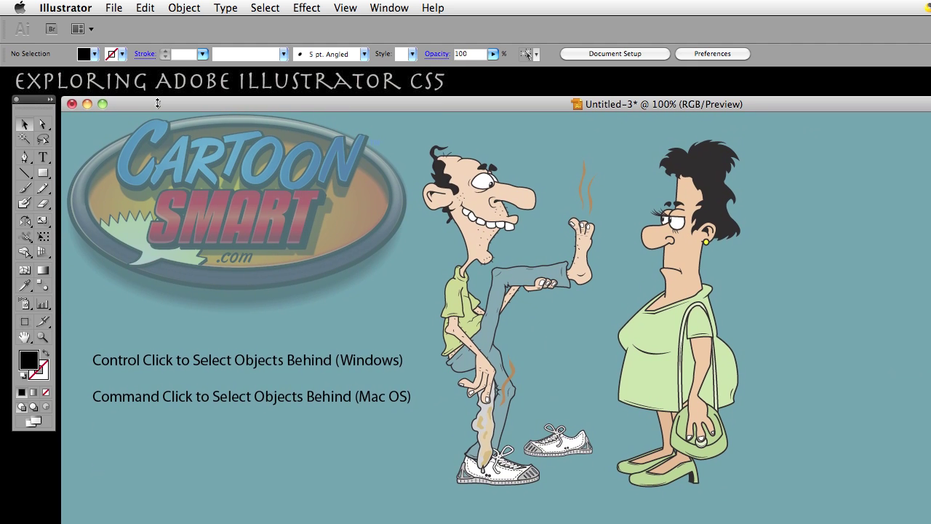
{"action": "left_click_drag", "start_coordinate": [158, 103], "coordinate": [159, 102]}
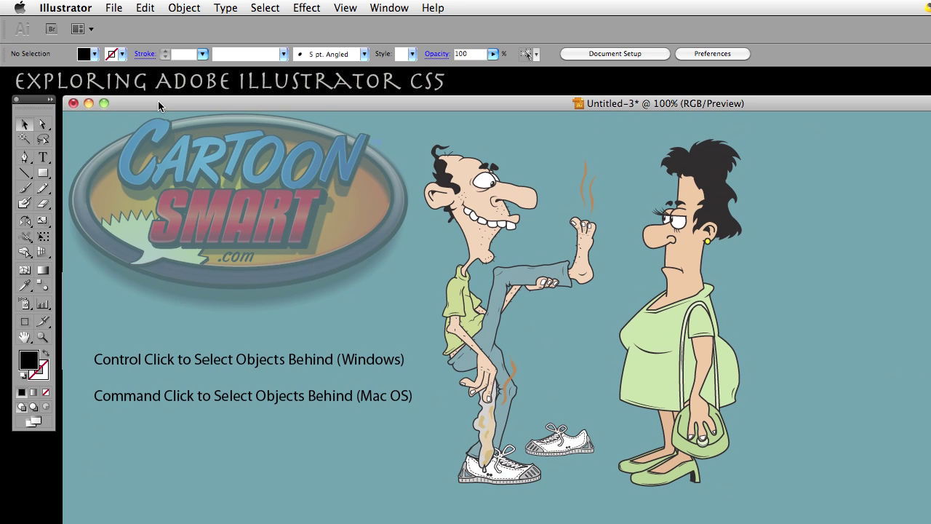
Step: Review the Selection & Anchor Display preferences, including the Command Click to Select Objects Behind option
{"action": "left_click", "coordinate": [86, 9]}
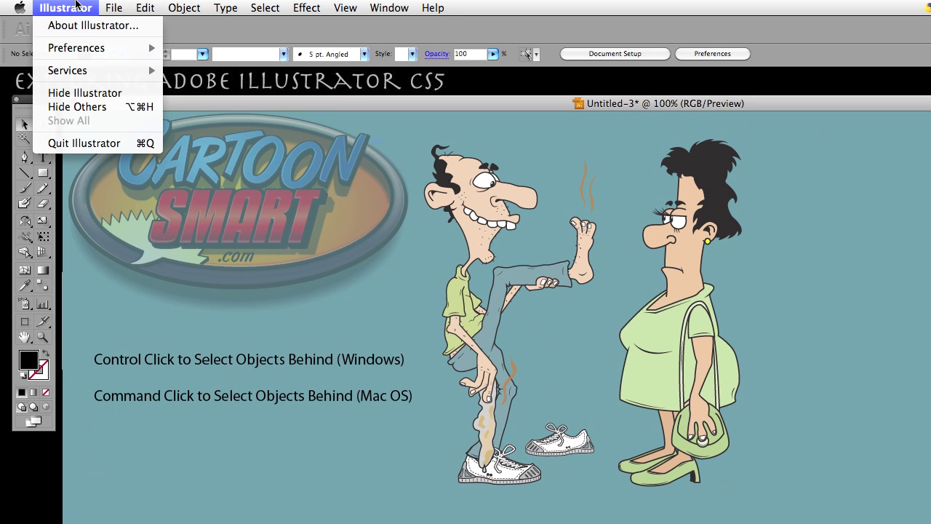
{"action": "mouse_move", "coordinate": [142, 9]}
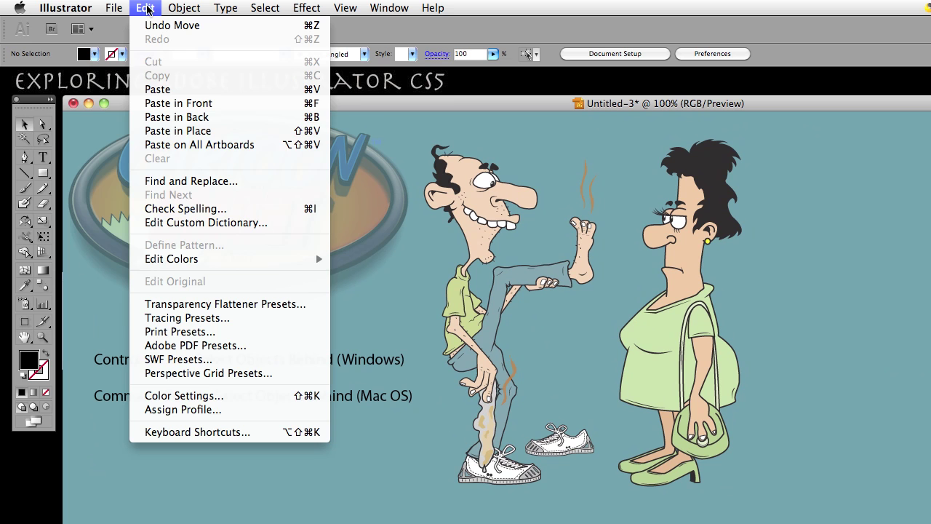
{"action": "mouse_move", "coordinate": [82, 6]}
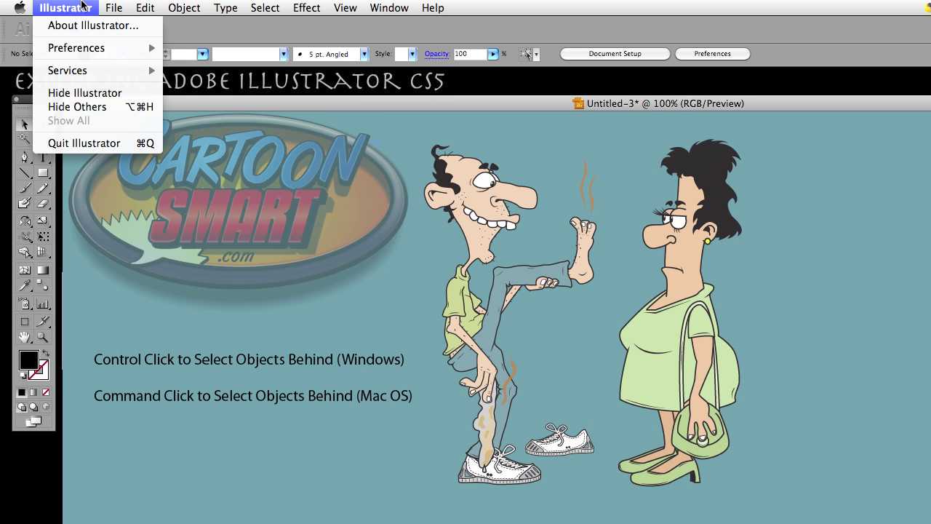
{"action": "mouse_move", "coordinate": [67, 50]}
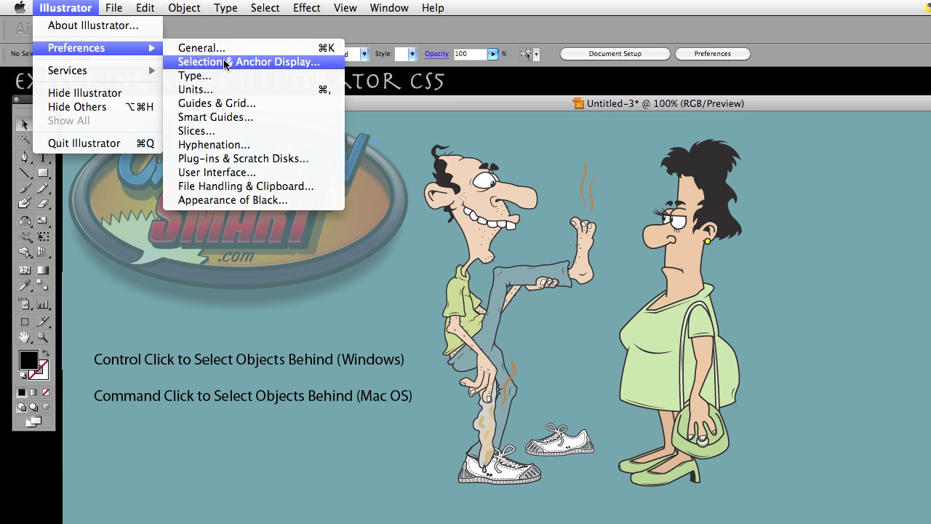
{"action": "left_click", "coordinate": [277, 63]}
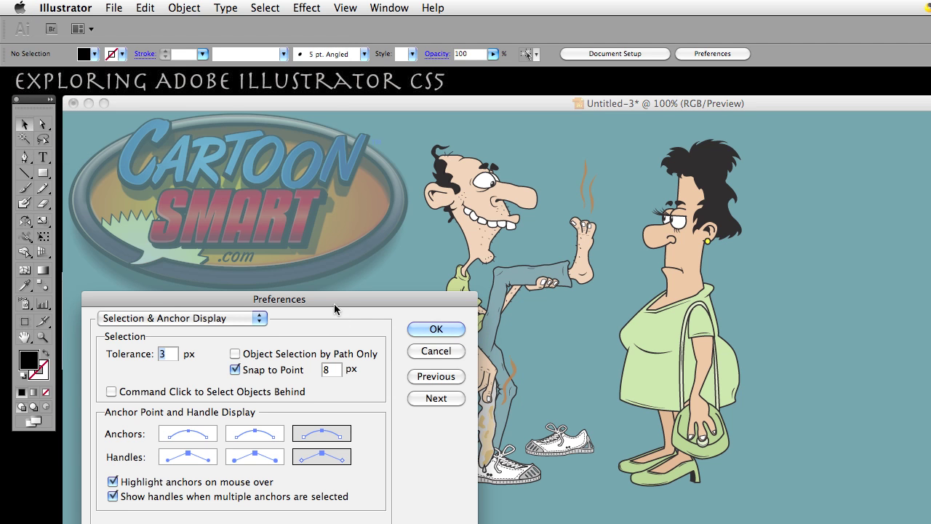
{"action": "left_click_drag", "start_coordinate": [334, 301], "coordinate": [333, 244]}
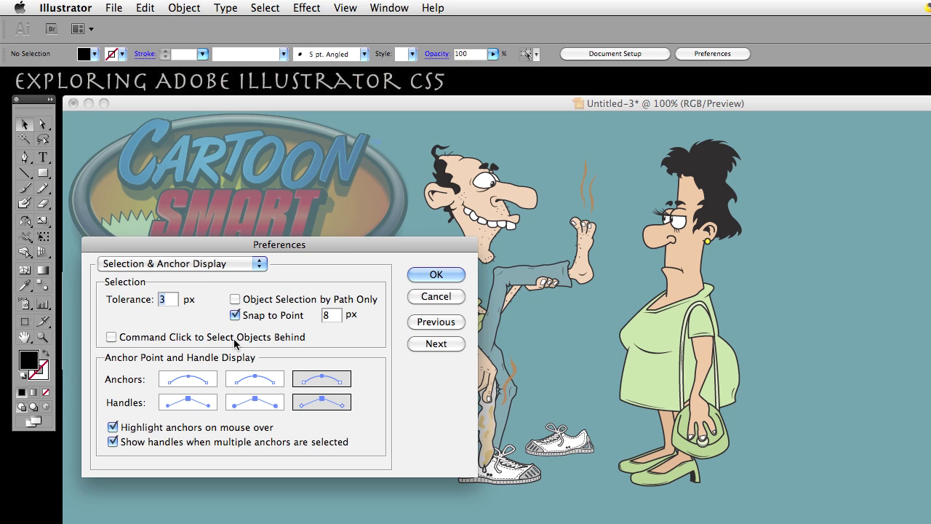
{"action": "left_click", "coordinate": [426, 275]}
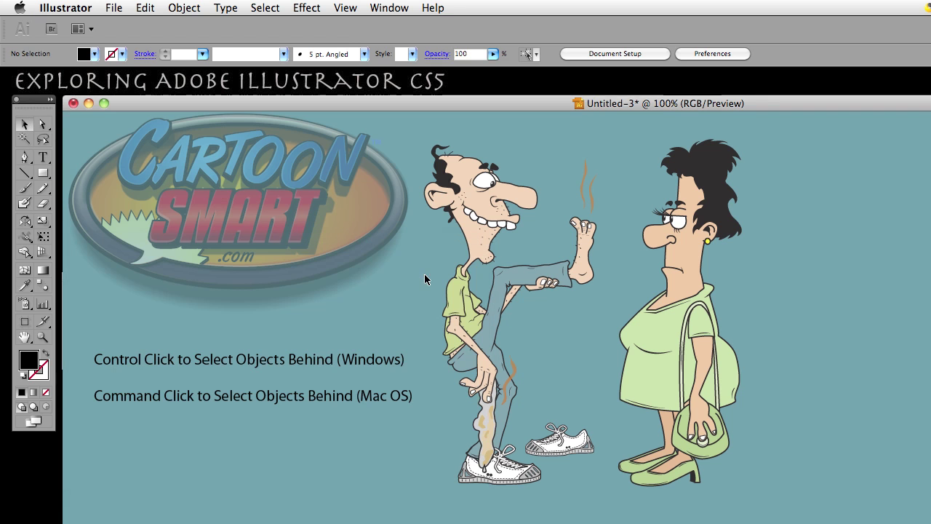
Step: Draw a rectangle about 3.99 × 3.34 in over the two text lines below the logo
{"action": "left_click", "coordinate": [43, 173]}
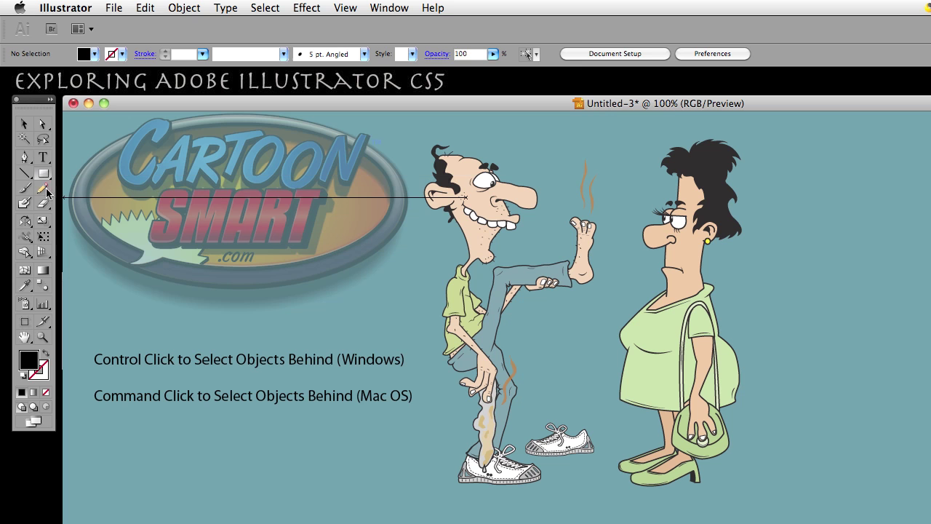
{"action": "mouse_move", "coordinate": [47, 176]}
{"action": "left_mouse_down"}
{"action": "mouse_move", "coordinate": [109, 205]}
{"action": "mouse_move", "coordinate": [123, 191]}
{"action": "mouse_move", "coordinate": [129, 198]}
{"action": "mouse_move", "coordinate": [120, 209]}
{"action": "mouse_move", "coordinate": [45, 176]}
{"action": "left_mouse_up"}
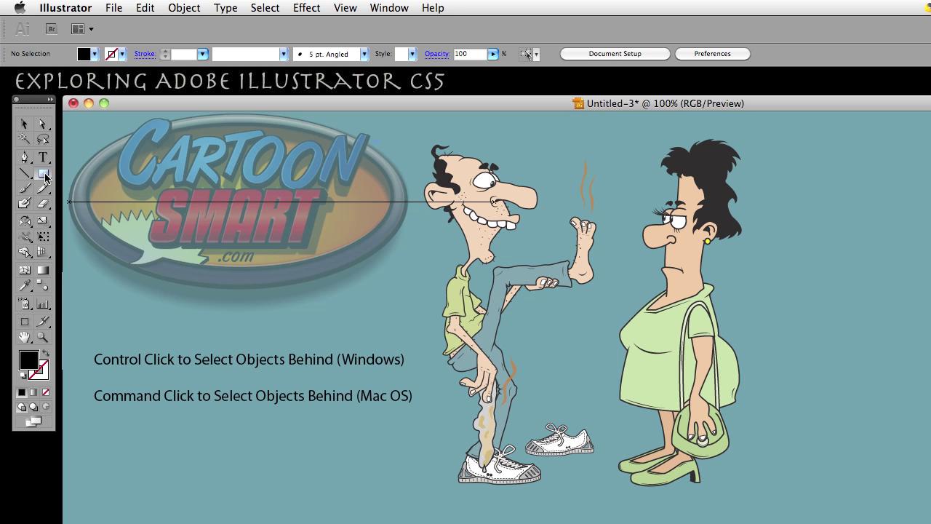
{"action": "left_click_drag", "start_coordinate": [132, 299], "coordinate": [340, 472]}
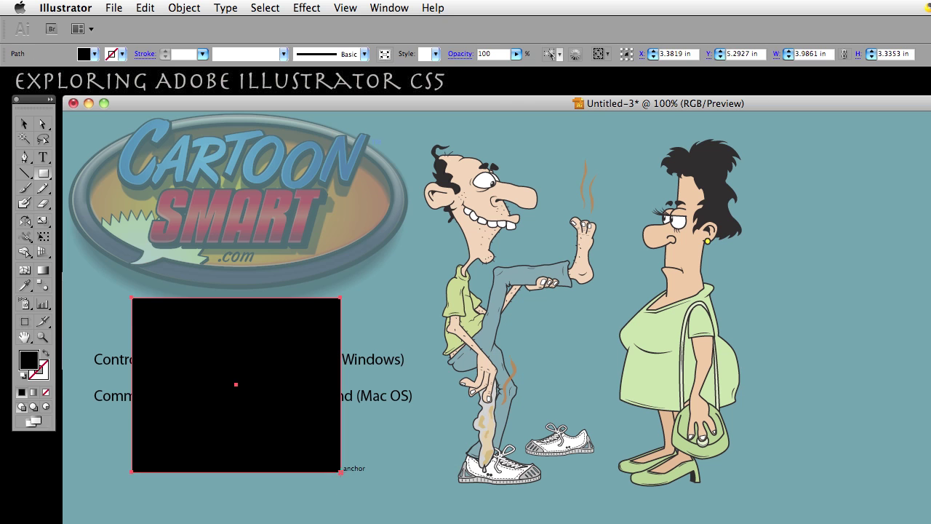
Step: Set the rectangle's fill to a very pale mint green
{"action": "double_click", "coordinate": [33, 361]}
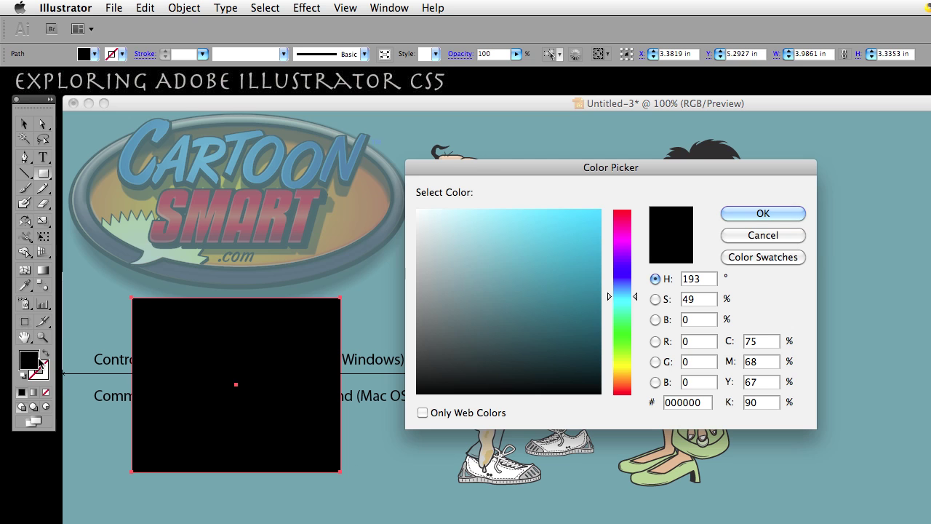
{"action": "left_click_drag", "start_coordinate": [496, 280], "coordinate": [467, 297]}
{"action": "left_click_drag", "start_coordinate": [622, 301], "coordinate": [623, 314]}
{"action": "left_click_drag", "start_coordinate": [550, 291], "coordinate": [495, 253]}
{"action": "left_click", "coordinate": [761, 214]}
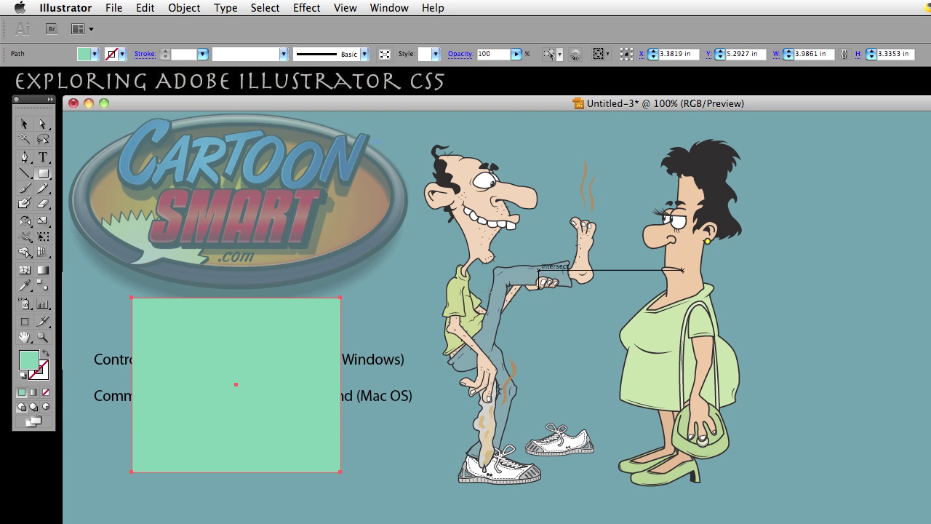
{"action": "double_click", "coordinate": [29, 359]}
{"action": "left_click_drag", "start_coordinate": [505, 273], "coordinate": [511, 283]}
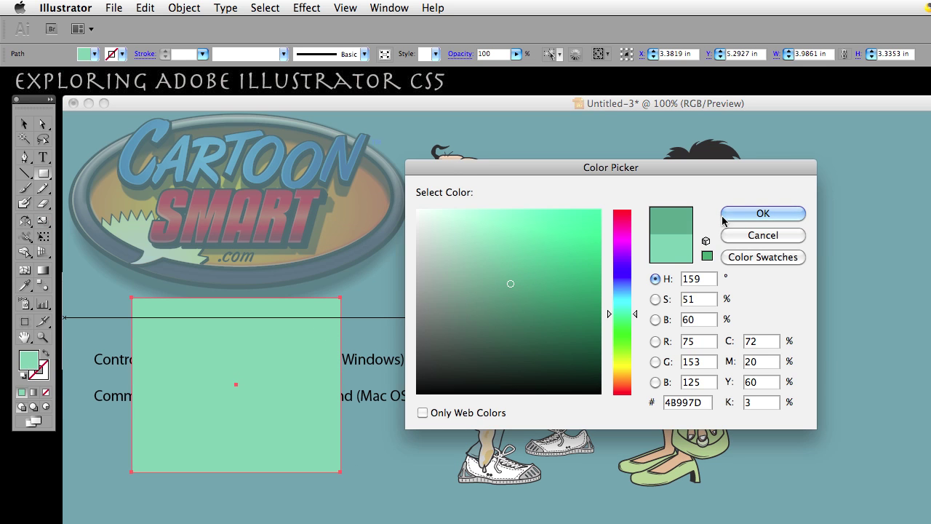
{"action": "left_click", "coordinate": [762, 213]}
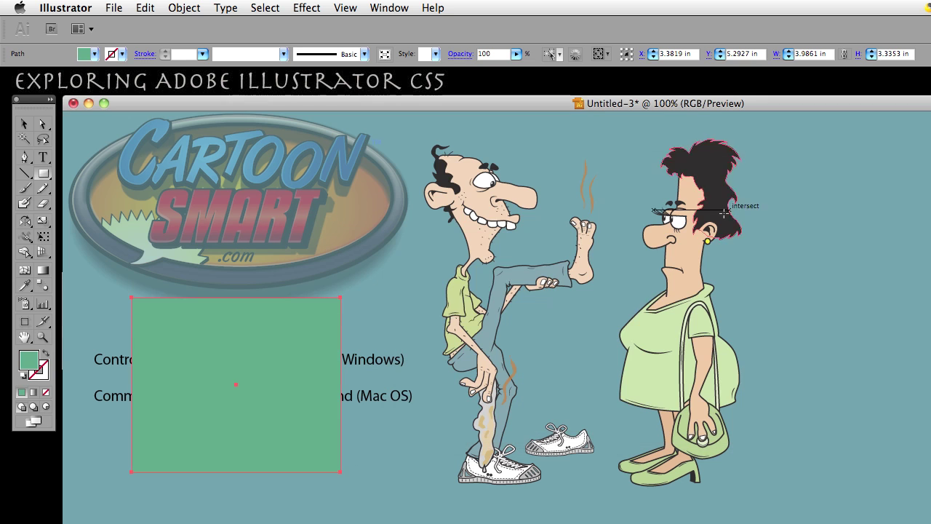
{"action": "double_click", "coordinate": [27, 362]}
{"action": "left_click_drag", "start_coordinate": [509, 262], "coordinate": [451, 217]}
{"action": "left_click", "coordinate": [753, 213]}
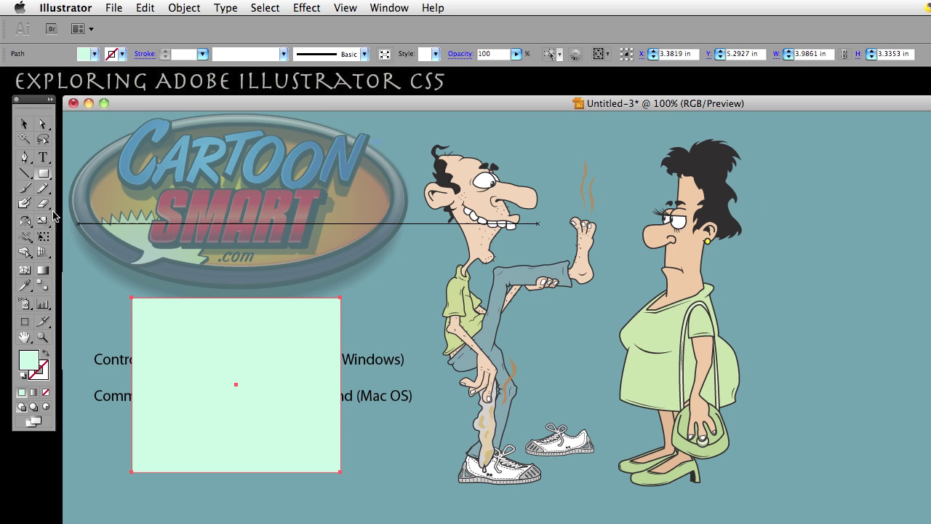
Step: Move the rectangle slightly down and place a duplicate of it overlapping toward the upper right
{"action": "left_click", "coordinate": [24, 124]}
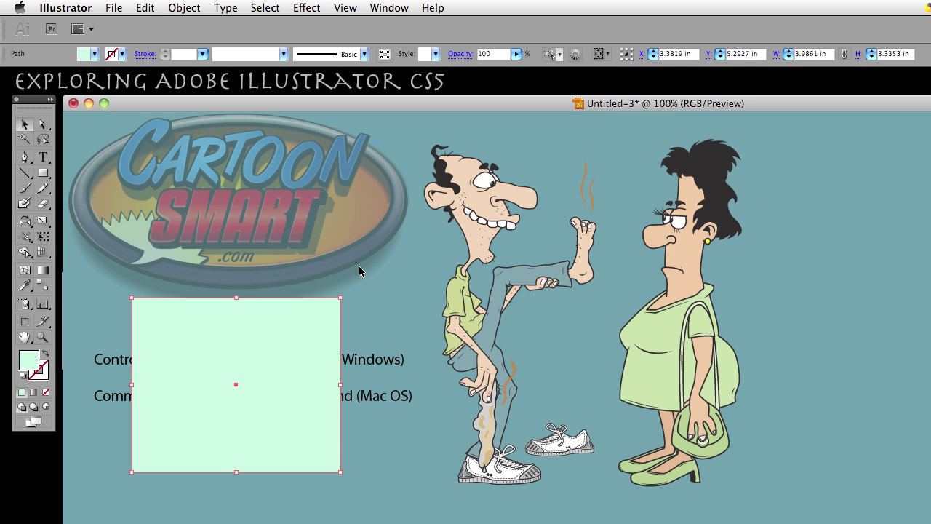
{"action": "left_click", "coordinate": [393, 294]}
{"action": "left_click_drag", "start_coordinate": [293, 368], "coordinate": [284, 396]}
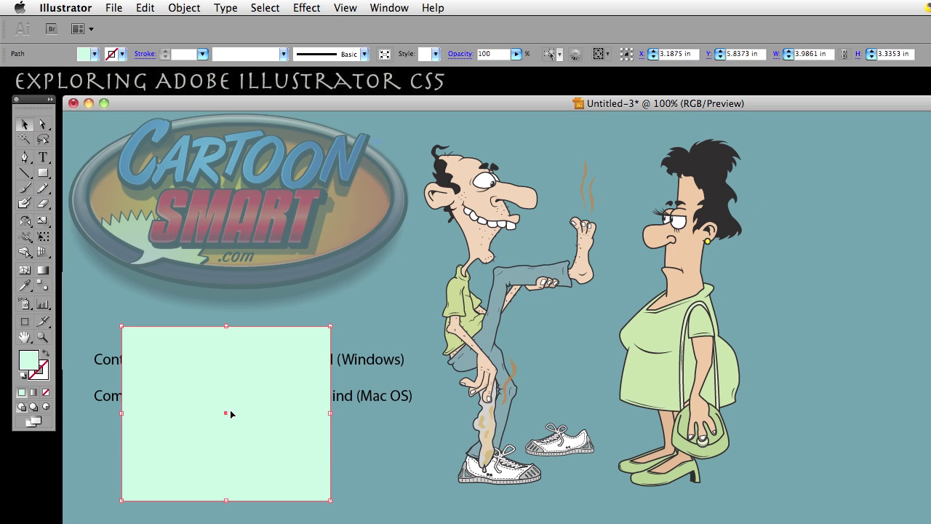
{"action": "left_click_drag", "start_coordinate": [233, 418], "coordinate": [280, 393]}
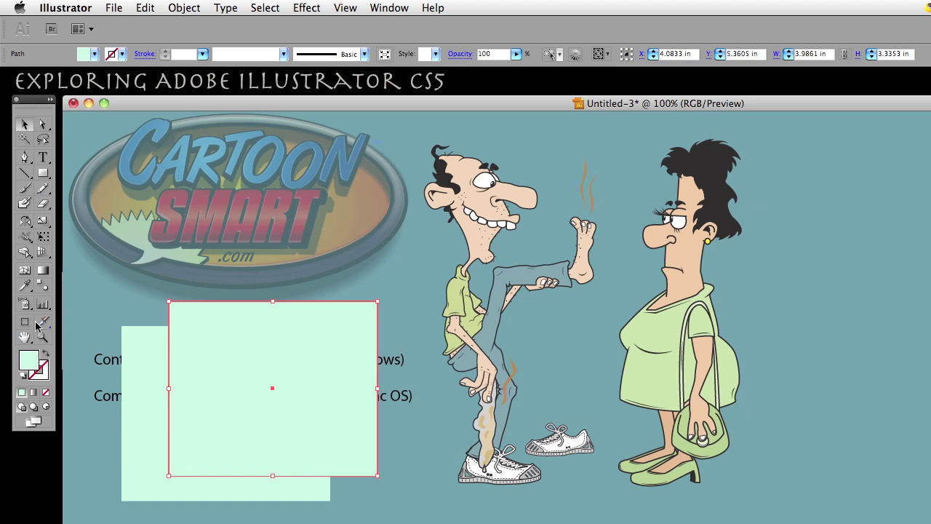
Step: Fill the duplicate rectangle with a darker mint green
{"action": "double_click", "coordinate": [30, 364]}
{"action": "left_click", "coordinate": [475, 242]}
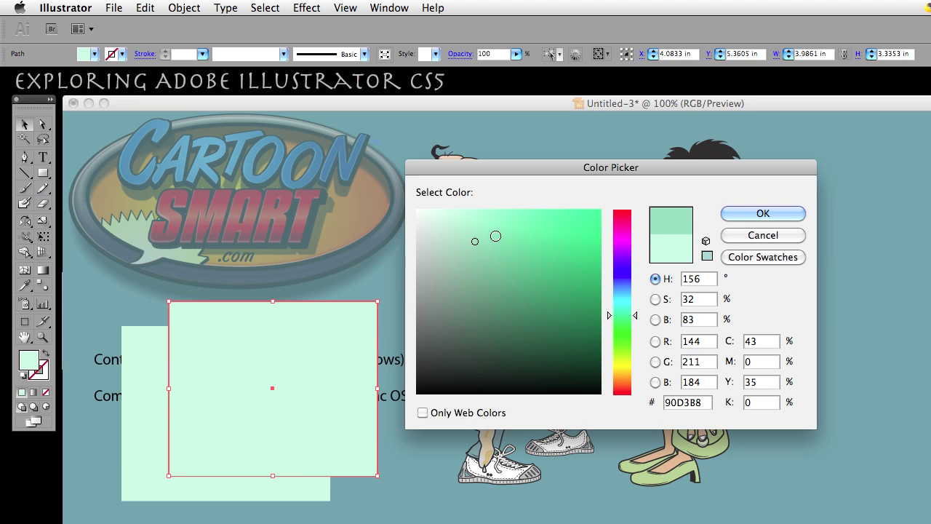
{"action": "left_click", "coordinate": [765, 213]}
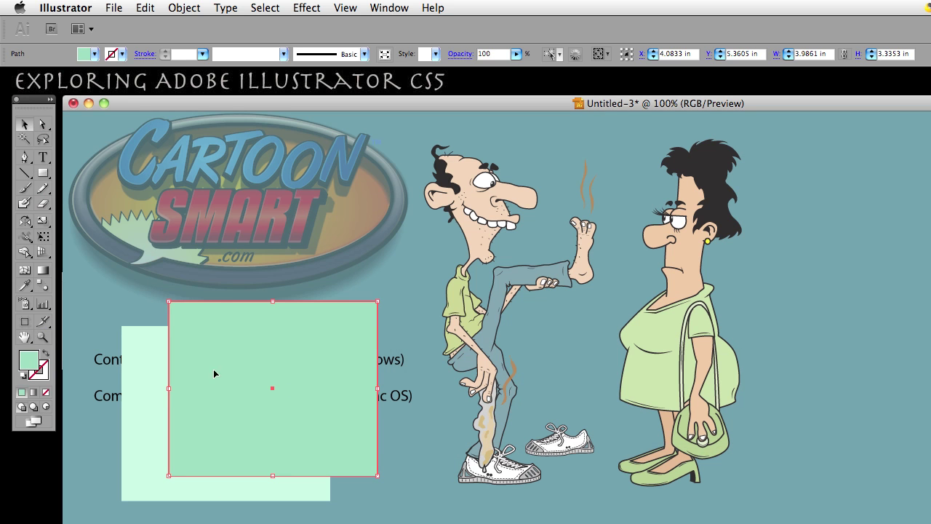
Step: Enlarge the darker rectangle to about 4.77 × 3.93 in, cover the paler rectangle with it, and deselect it
{"action": "left_click_drag", "start_coordinate": [169, 301], "coordinate": [127, 269]}
{"action": "left_click_drag", "start_coordinate": [284, 374], "coordinate": [260, 413]}
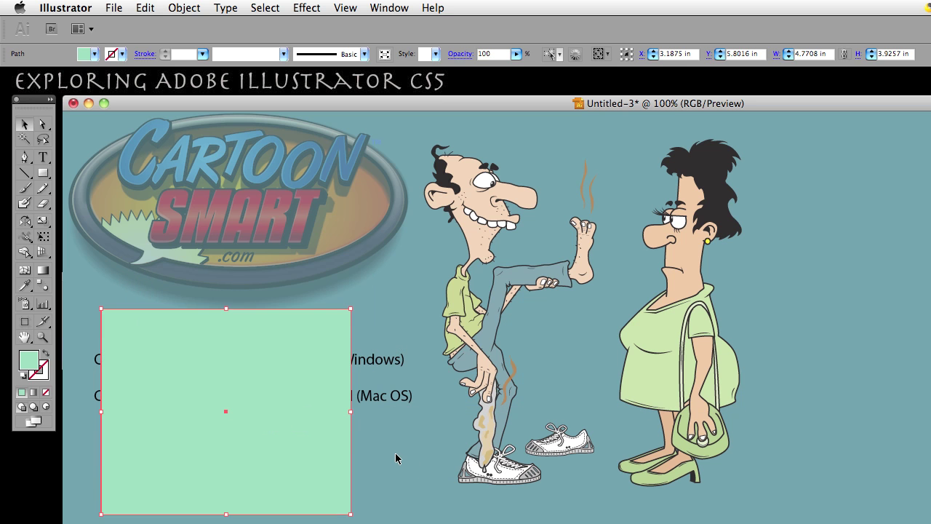
{"action": "left_click", "coordinate": [396, 458]}
Step: Try to select the covered smaller rectangle through the larger one, shifting the larger rectangle slightly
{"action": "left_click", "coordinate": [247, 455]}
{"action": "mouse_move", "coordinate": [276, 453]}
{"action": "left_mouse_down"}
{"action": "mouse_move", "coordinate": [359, 453]}
{"action": "mouse_move", "coordinate": [272, 451]}
{"action": "left_mouse_up"}
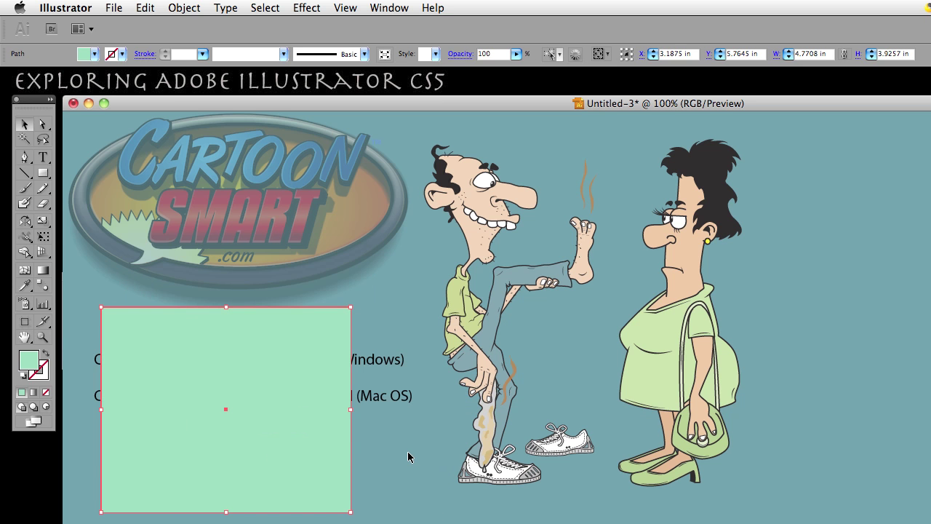
{"action": "left_click_drag", "start_coordinate": [201, 456], "coordinate": [223, 463]}
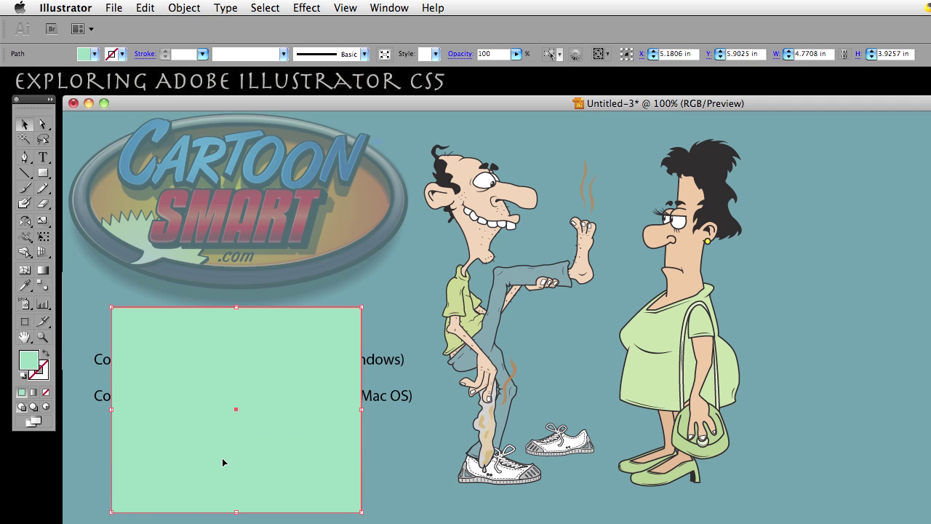
{"action": "left_click", "coordinate": [405, 470]}
{"action": "left_click", "coordinate": [259, 459]}
{"action": "mouse_move", "coordinate": [231, 458]}
{"action": "left_mouse_down"}
{"action": "mouse_move", "coordinate": [373, 446]}
{"action": "mouse_move", "coordinate": [249, 465]}
{"action": "left_mouse_up"}
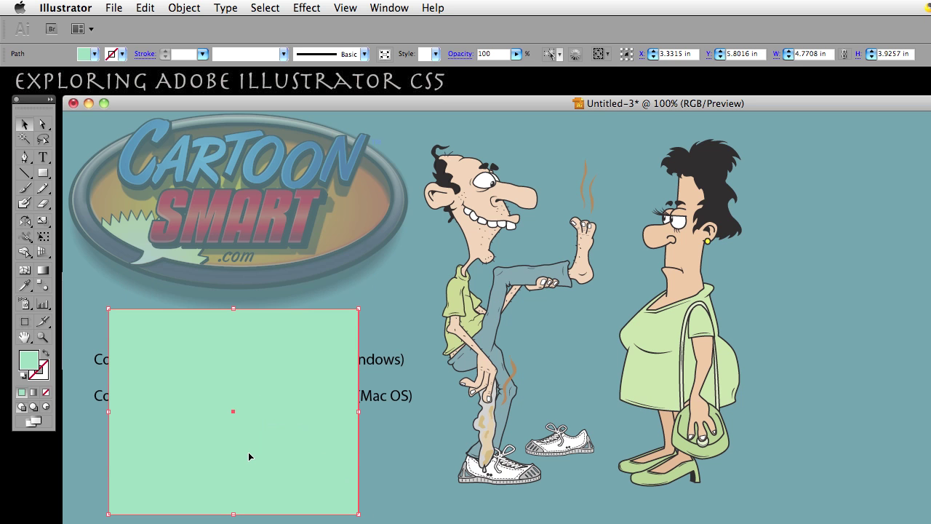
Step: Select both stacked rectangles with a marquee and move them together slightly up and to the left
{"action": "left_click_drag", "start_coordinate": [89, 442], "coordinate": [403, 495]}
{"action": "left_click_drag", "start_coordinate": [408, 483], "coordinate": [405, 486]}
{"action": "left_click", "coordinate": [367, 460]}
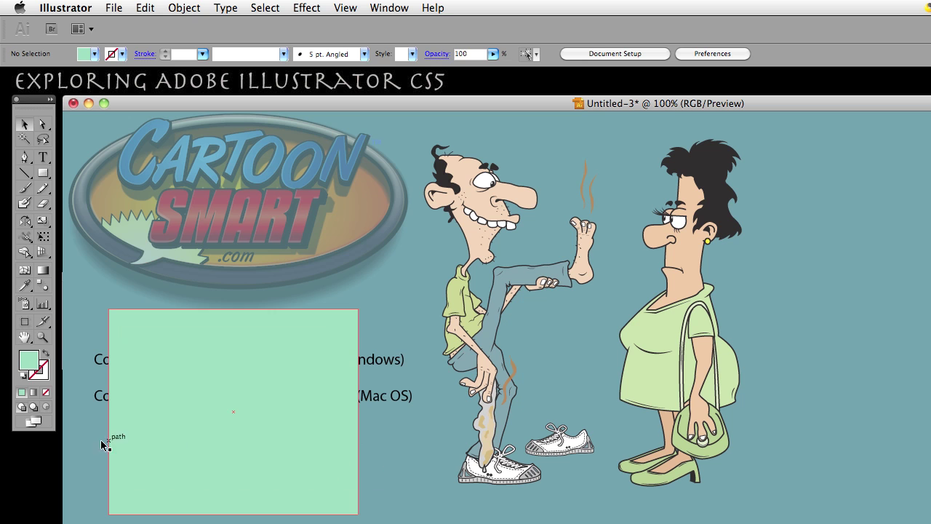
{"action": "left_click_drag", "start_coordinate": [83, 438], "coordinate": [405, 485]}
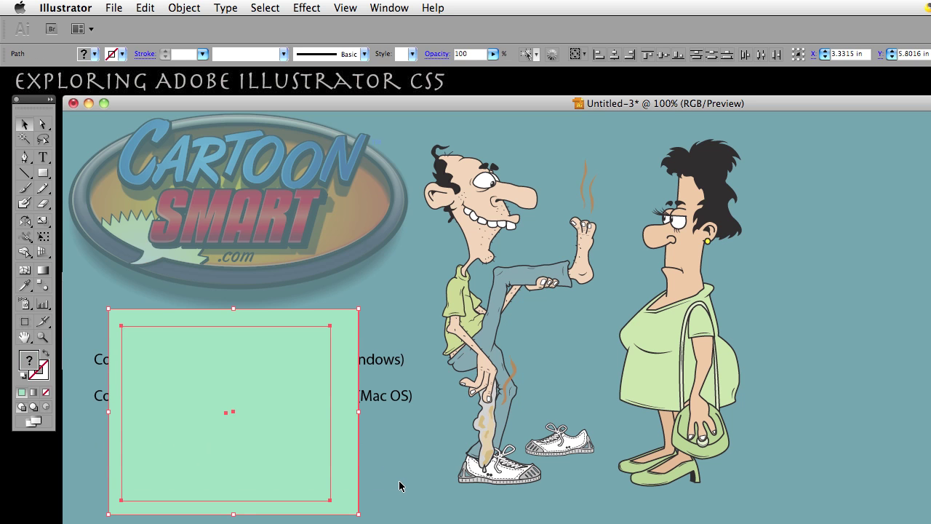
{"action": "mouse_move", "coordinate": [345, 441]}
{"action": "left_mouse_down"}
{"action": "mouse_move", "coordinate": [381, 442]}
{"action": "mouse_move", "coordinate": [333, 430]}
{"action": "mouse_move", "coordinate": [379, 371]}
{"action": "mouse_move", "coordinate": [336, 424]}
{"action": "mouse_move", "coordinate": [333, 439]}
{"action": "mouse_move", "coordinate": [341, 438]}
{"action": "left_mouse_up"}
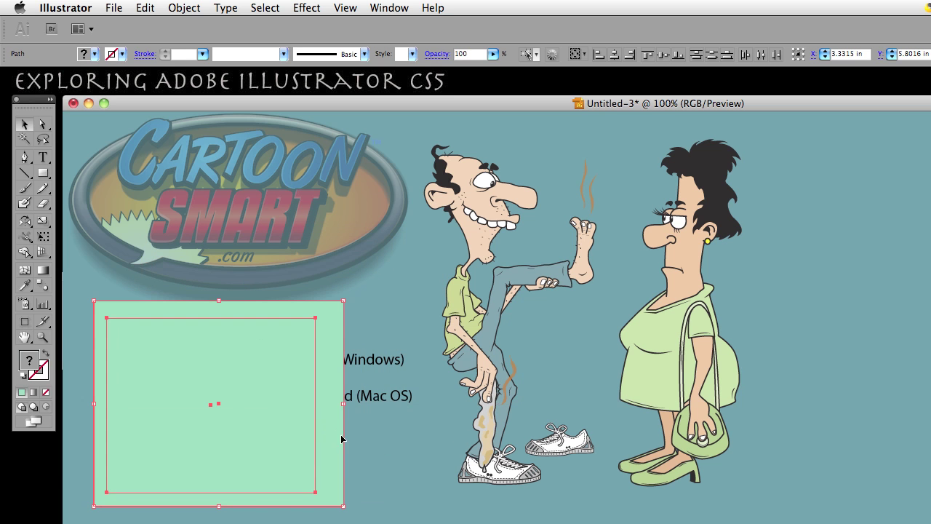
Step: Select both stacked rectangles with a marquee and remove the larger one from the selection, keeping only the covered smaller one selected
{"action": "left_click", "coordinate": [390, 463]}
{"action": "left_click_drag", "start_coordinate": [392, 460], "coordinate": [197, 446]}
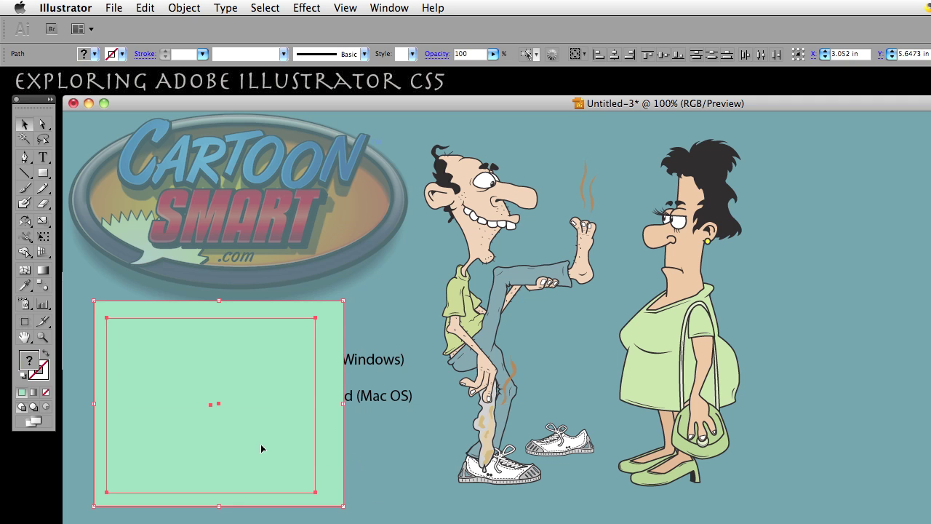
{"action": "left_click", "coordinate": [388, 454]}
{"action": "left_click_drag", "start_coordinate": [375, 458], "coordinate": [242, 448]}
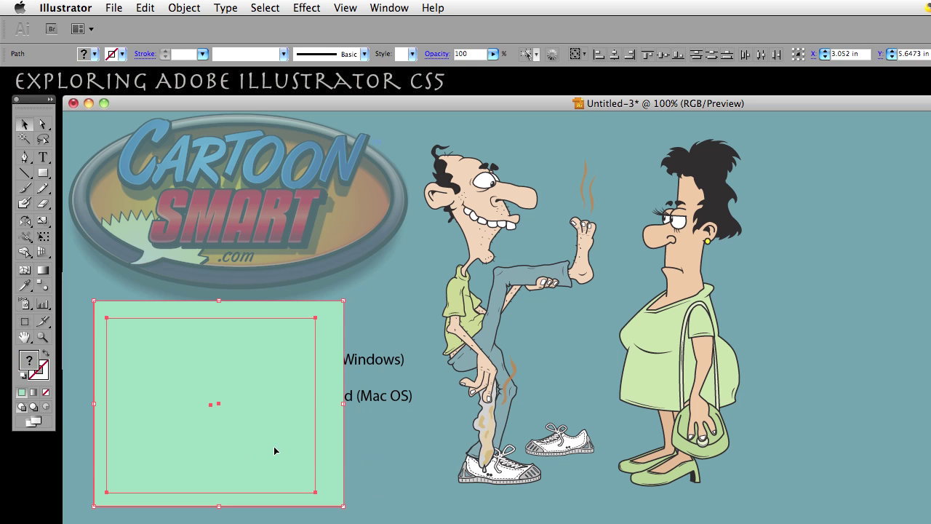
{"action": "left_click", "coordinate": [344, 446], "text": "shift"}
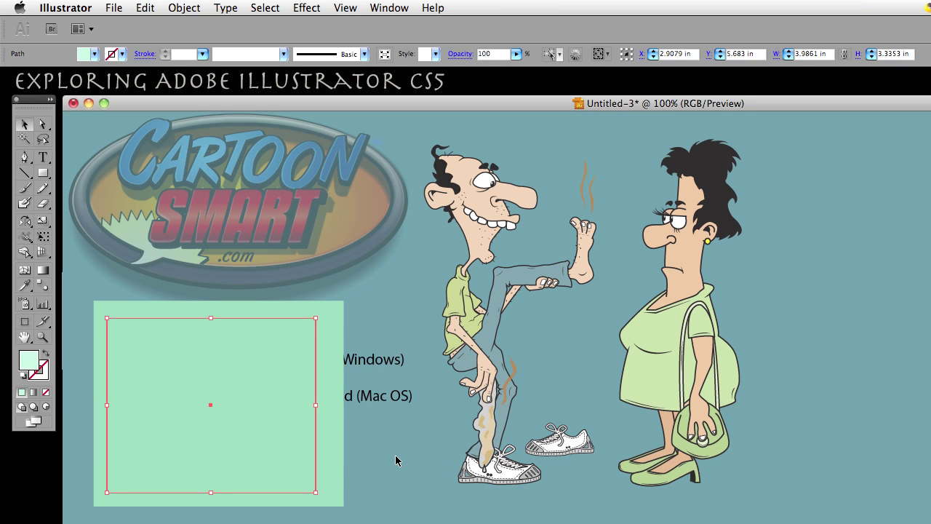
Step: Nudge the smaller rectangle right past the larger one's edge, back underneath it to X about 3.06 in, and deselect it
{"action": "key", "text": "Right"}
{"action": "key", "text": "Right"}
{"action": "key", "text": "Right"}
{"action": "key", "text": "Right"}
{"action": "key", "text": "Right"}
{"action": "key", "text": "Right"}
{"action": "key", "text": "Right"}
{"action": "key", "text": "Right"}
{"action": "key", "text": "Right"}
{"action": "key", "text": "Right"}
{"action": "key", "text": "Right"}
{"action": "key", "text": "Right"}
{"action": "key", "text": "Right"}
{"action": "key", "text": "Right"}
{"action": "key", "text": "Right"}
{"action": "key", "text": "Right"}
{"action": "key", "text": "Right"}
{"action": "key", "text": "Right"}
{"action": "key", "text": "Right"}
{"action": "key", "text": "Right"}
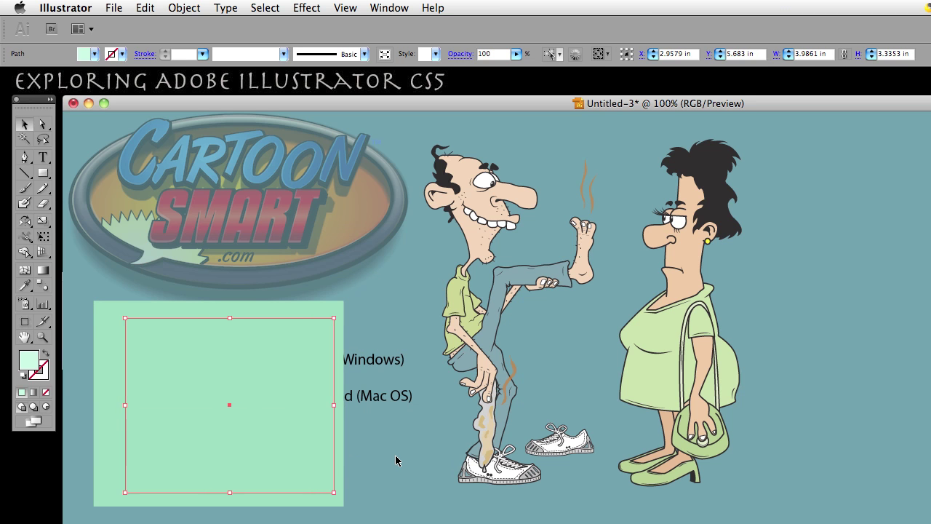
{"action": "key", "text": "Right"}
{"action": "key", "text": "Right"}
{"action": "key", "text": "Right"}
{"action": "key", "text": "Right"}
{"action": "key", "text": "Right"}
{"action": "key", "text": "Right"}
{"action": "key", "text": "Right"}
{"action": "key", "text": "Right"}
{"action": "key", "text": "Right"}
{"action": "key", "text": "Right"}
{"action": "key", "text": "Right"}
{"action": "key", "text": "Right"}
{"action": "key", "text": "Right"}
{"action": "key", "text": "Right"}
{"action": "key", "text": "Right"}
{"action": "key", "text": "Right"}
{"action": "key", "text": "Right"}
{"action": "key", "text": "Right"}
{"action": "key", "text": "Right"}
{"action": "key", "text": "Right"}
{"action": "key", "text": "Left"}
{"action": "key", "text": "Left"}
{"action": "key", "text": "Left"}
{"action": "key", "text": "Left"}
{"action": "key", "text": "Left"}
{"action": "key", "text": "Left"}
{"action": "key", "text": "Left"}
{"action": "key", "text": "Left"}
{"action": "key", "text": "Left"}
{"action": "key", "text": "Left"}
{"action": "key", "text": "Left"}
{"action": "key", "text": "Left"}
{"action": "key", "text": "Left"}
{"action": "key", "text": "Left"}
{"action": "key", "text": "Left"}
{"action": "key", "text": "Left"}
{"action": "key", "text": "Left"}
{"action": "key", "text": "Left"}
{"action": "key", "text": "Left"}
{"action": "key", "text": "Left"}
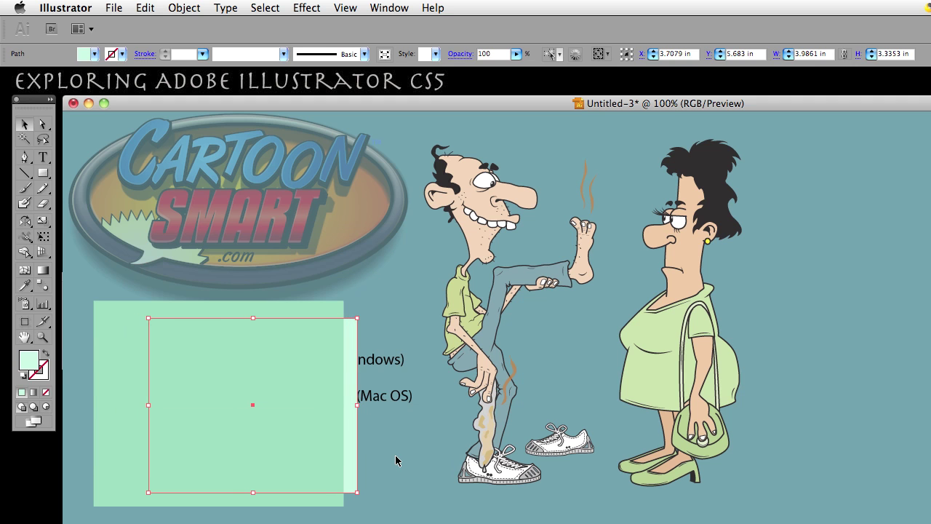
{"action": "key", "text": "Left"}
{"action": "key", "text": "Left"}
{"action": "key", "text": "Left"}
{"action": "key", "text": "Left"}
{"action": "key", "text": "Left"}
{"action": "key", "text": "Left"}
{"action": "key", "text": "Left"}
{"action": "key", "text": "Left"}
{"action": "key", "text": "Left"}
{"action": "key", "text": "Left"}
{"action": "key", "text": "Left"}
{"action": "key", "text": "Left"}
{"action": "key", "text": "Left"}
{"action": "key", "text": "Left"}
{"action": "key", "text": "Left"}
{"action": "key", "text": "Left"}
{"action": "key", "text": "Left"}
{"action": "key", "text": "Left"}
{"action": "key", "text": "Left"}
{"action": "key", "text": "Left"}
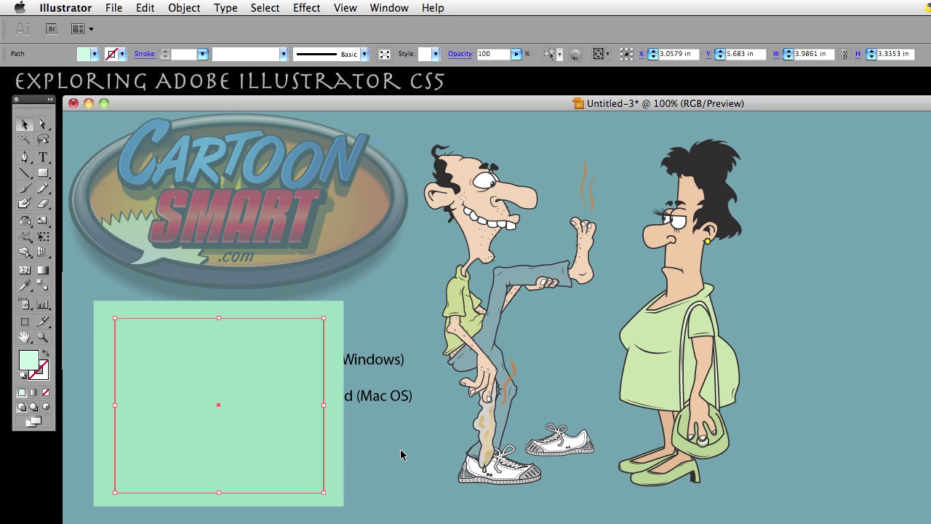
{"action": "left_click", "coordinate": [396, 456]}
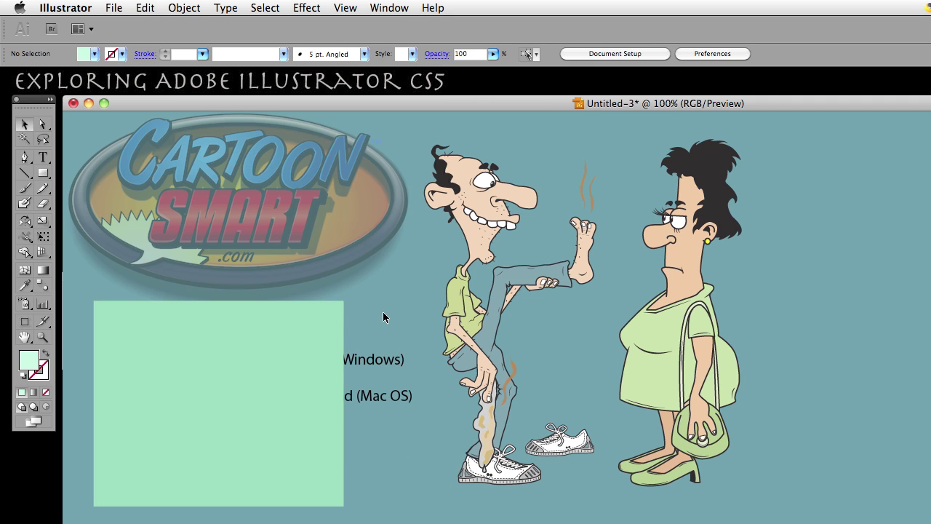
Step: Try to select the covered smaller rectangle through the larger one by repeatedly selecting and deselecting at the same spot
{"action": "left_click", "coordinate": [241, 424]}
{"action": "left_click", "coordinate": [241, 437], "text": "shift"}
{"action": "left_click", "coordinate": [334, 447], "text": "shift"}
{"action": "left_click", "coordinate": [239, 442], "text": "shift"}
{"action": "left_click", "coordinate": [238, 442]}
{"action": "left_click", "coordinate": [361, 446]}
{"action": "left_click", "coordinate": [249, 437]}
{"action": "left_click", "coordinate": [361, 449]}
{"action": "left_click", "coordinate": [239, 440]}
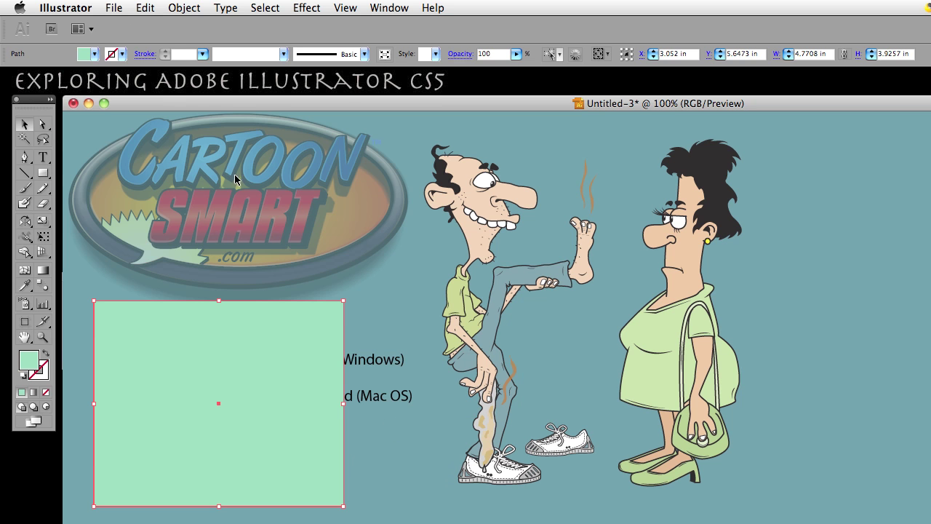
Step: Enable Command Click to Select Objects Behind in the Selection & Anchor Display preferences and apply the change
{"action": "left_click", "coordinate": [69, 8]}
{"action": "mouse_move", "coordinate": [78, 50]}
{"action": "left_click", "coordinate": [232, 61]}
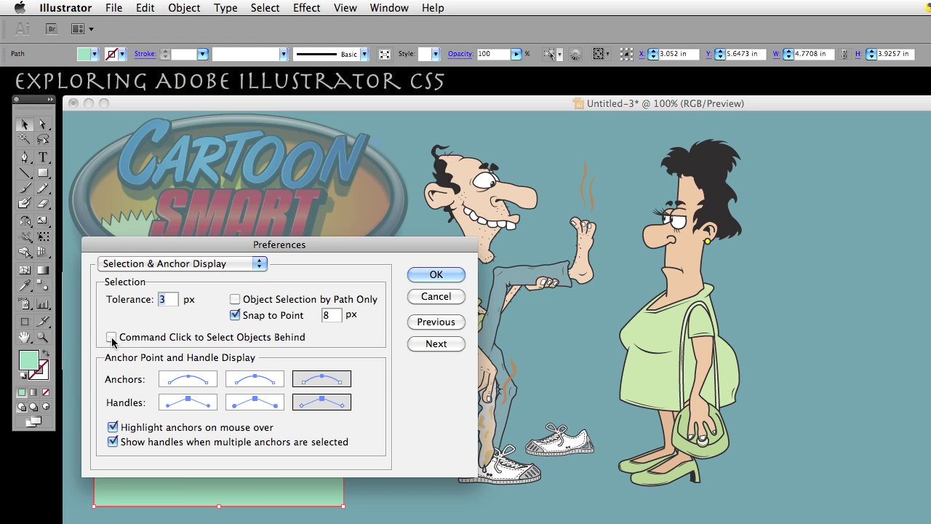
{"action": "left_click", "coordinate": [111, 337]}
{"action": "left_click", "coordinate": [440, 277]}
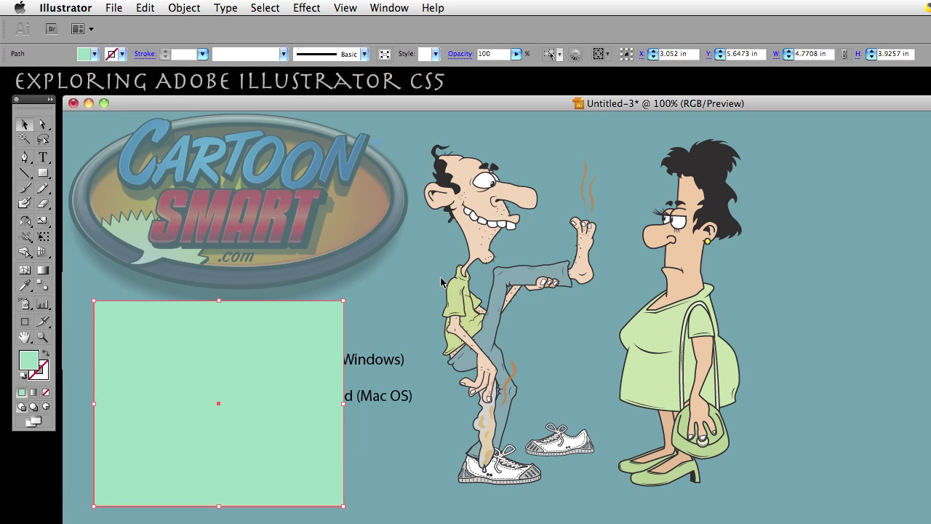
Step: Select the smaller rectangle behind the larger one, try to move it to the right, and undo the move
{"action": "left_click", "coordinate": [395, 451]}
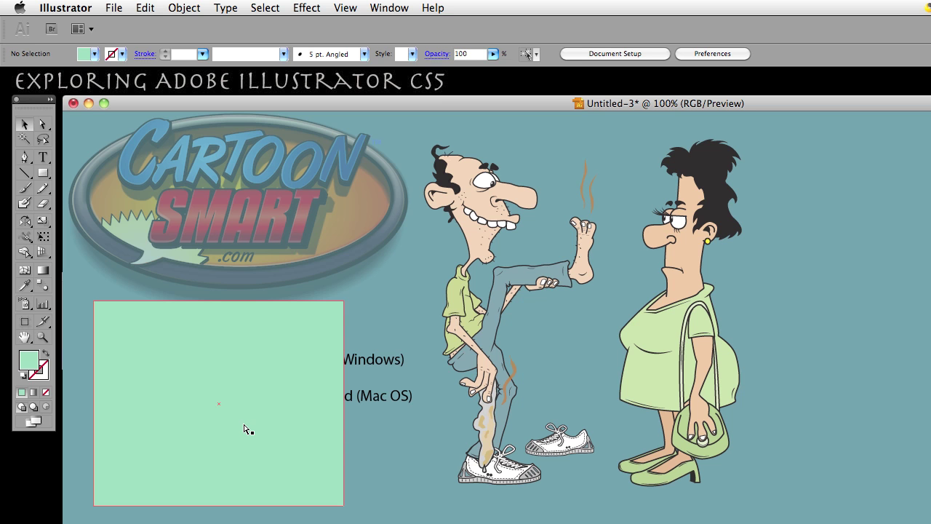
{"action": "left_click", "coordinate": [245, 430]}
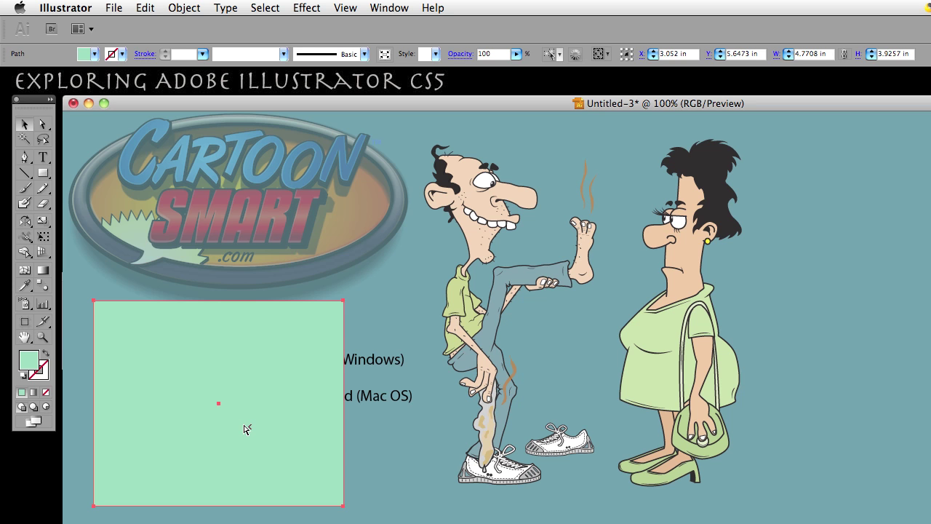
{"action": "key", "text": "super+d"}
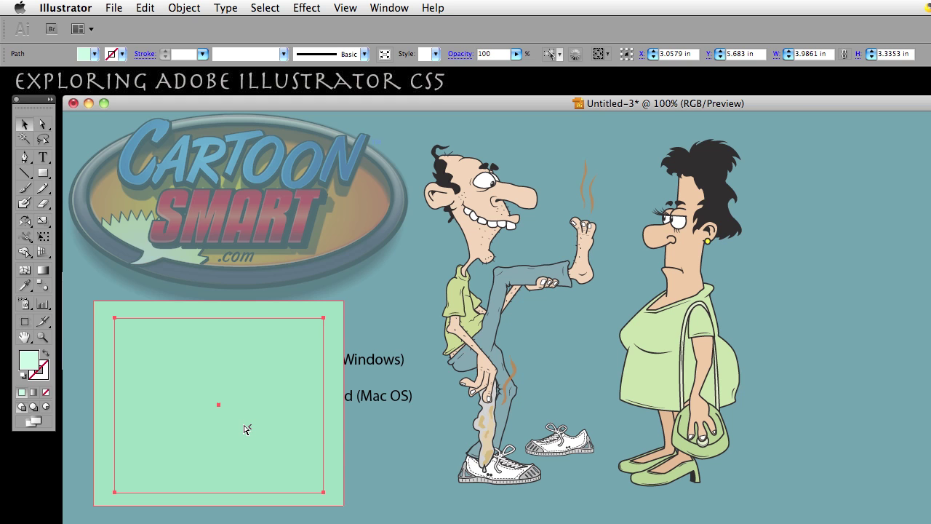
{"action": "left_click_drag", "start_coordinate": [244, 429], "coordinate": [351, 434]}
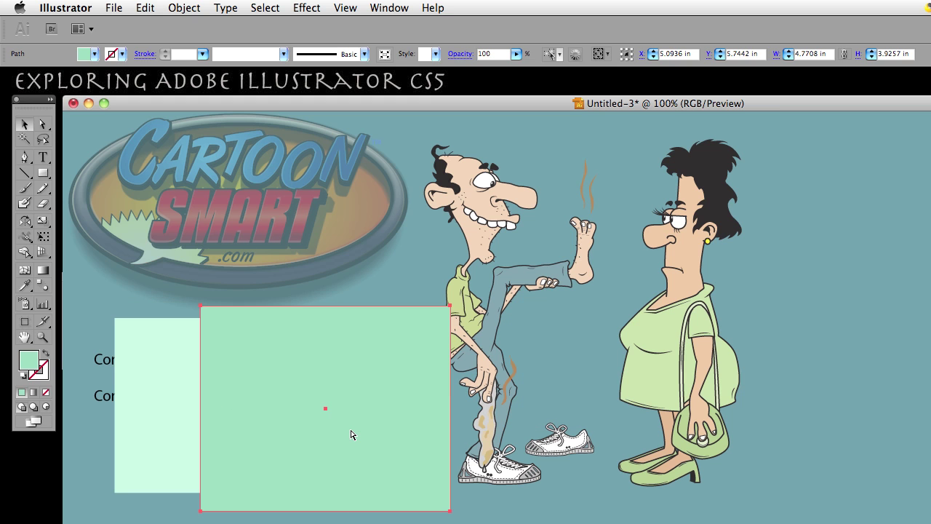
{"action": "key", "text": "super+z"}
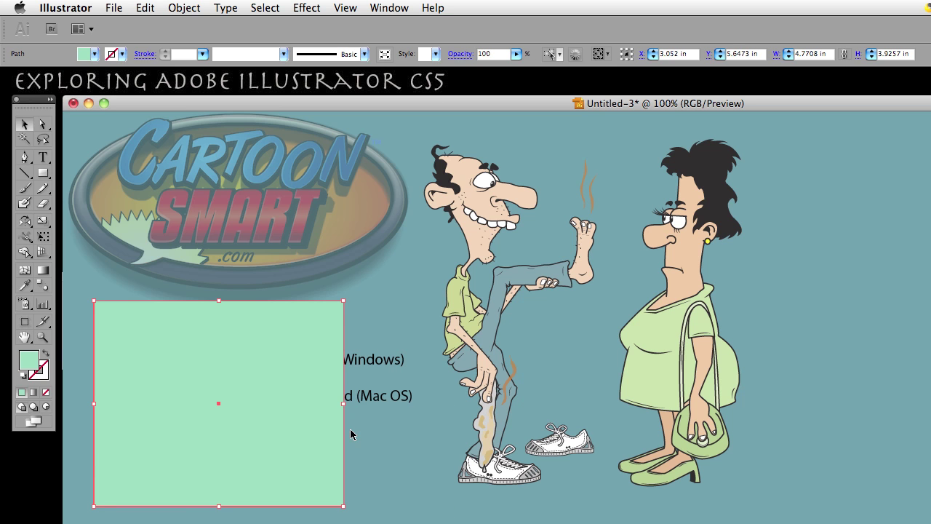
Step: Clear the selection, select the smaller rectangle behind the larger one, and move it right to X about 4.61 in
{"action": "left_click", "coordinate": [384, 438]}
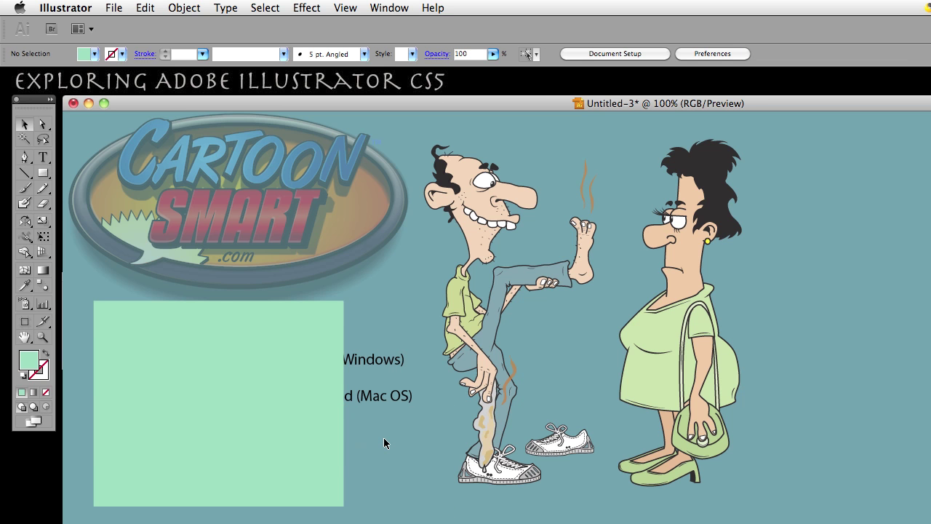
{"action": "left_click", "coordinate": [242, 429]}
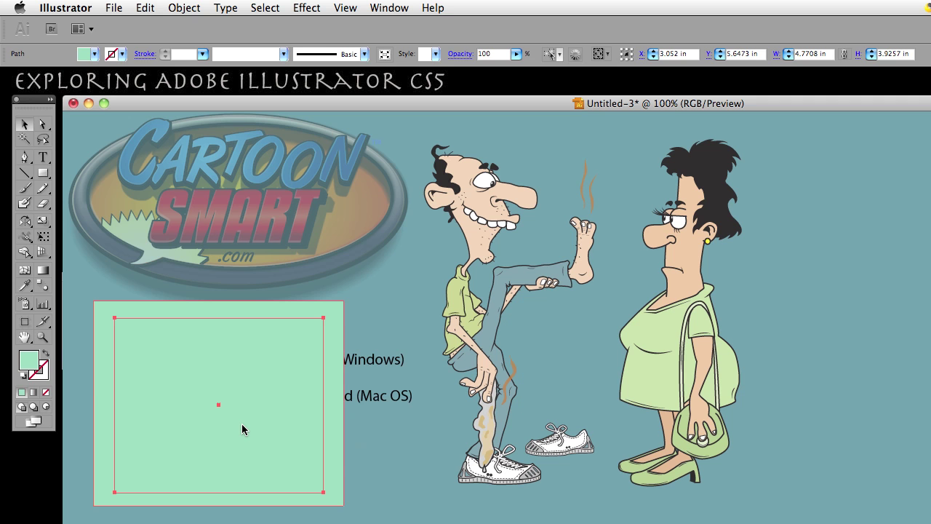
{"action": "left_click_drag", "start_coordinate": [243, 428], "coordinate": [325, 427]}
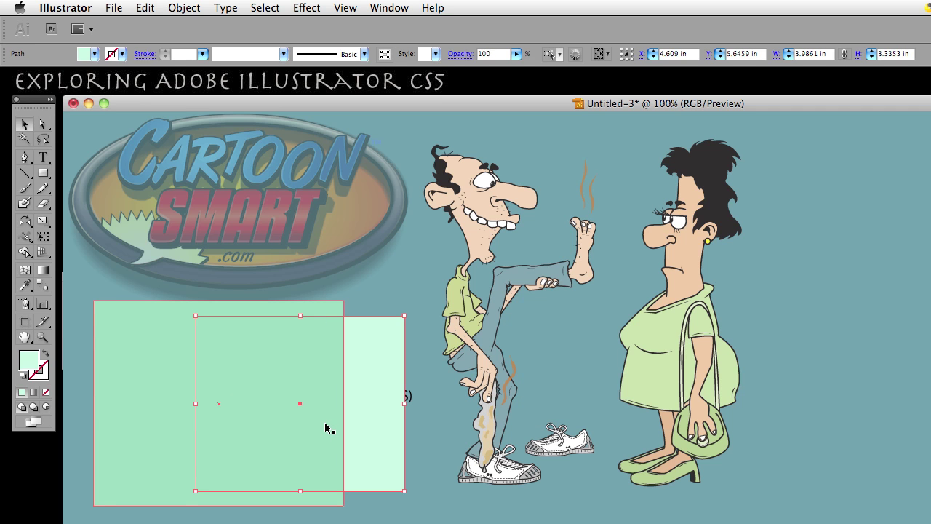
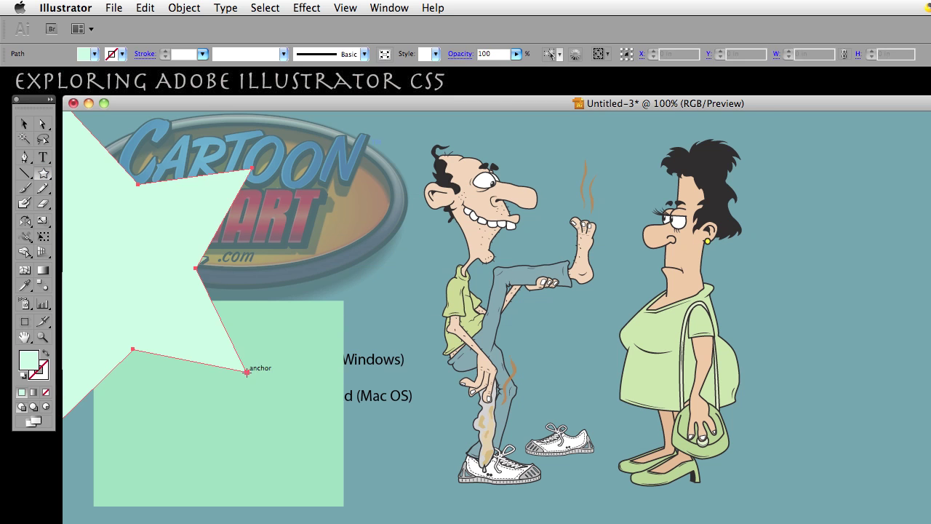
Step: Move the pale star over both rectangles, fill it with a darker gray-green, and deselect it
{"action": "left_click", "coordinate": [24, 126]}
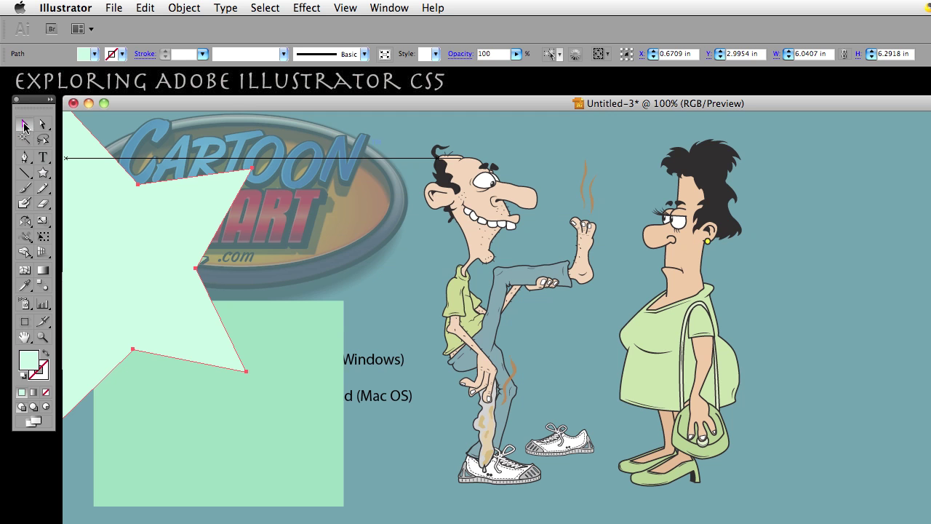
{"action": "left_click_drag", "start_coordinate": [136, 240], "coordinate": [254, 358]}
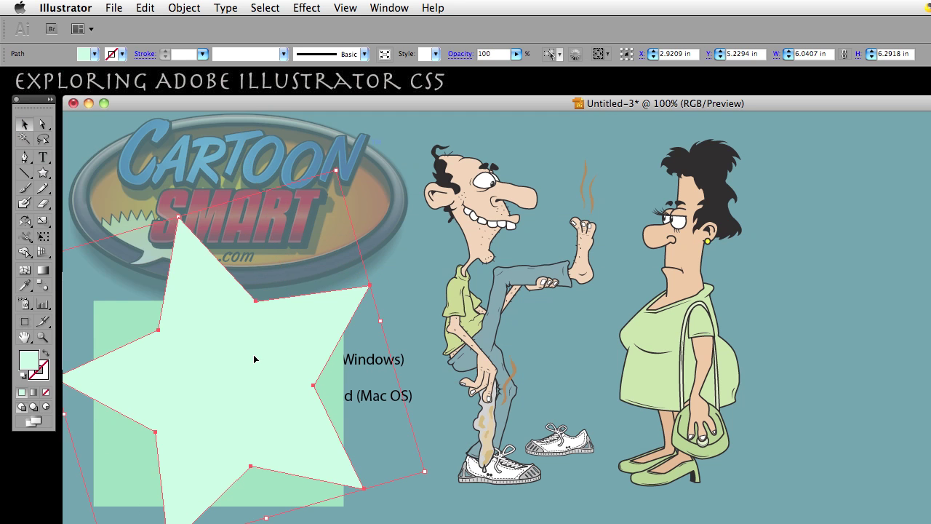
{"action": "double_click", "coordinate": [32, 364]}
{"action": "left_click_drag", "start_coordinate": [479, 302], "coordinate": [473, 305]}
{"action": "left_click", "coordinate": [757, 213]}
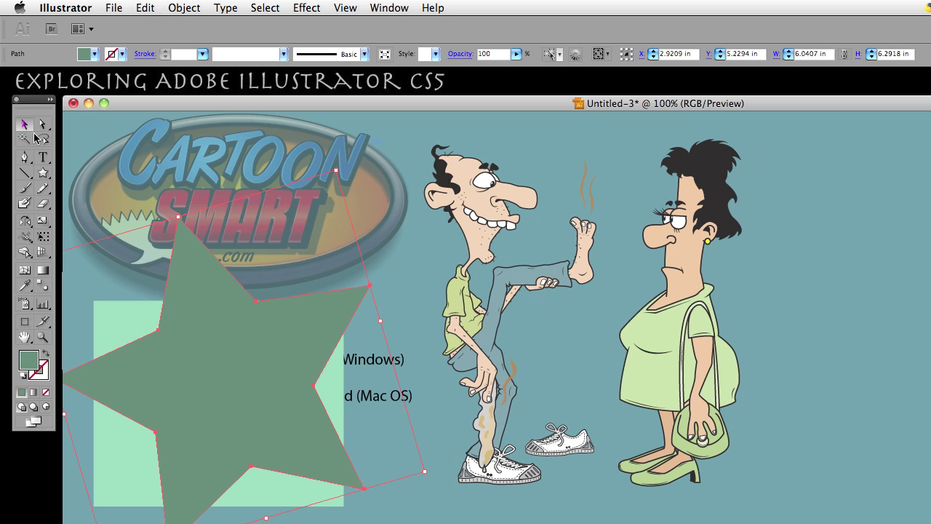
{"action": "left_click", "coordinate": [439, 497]}
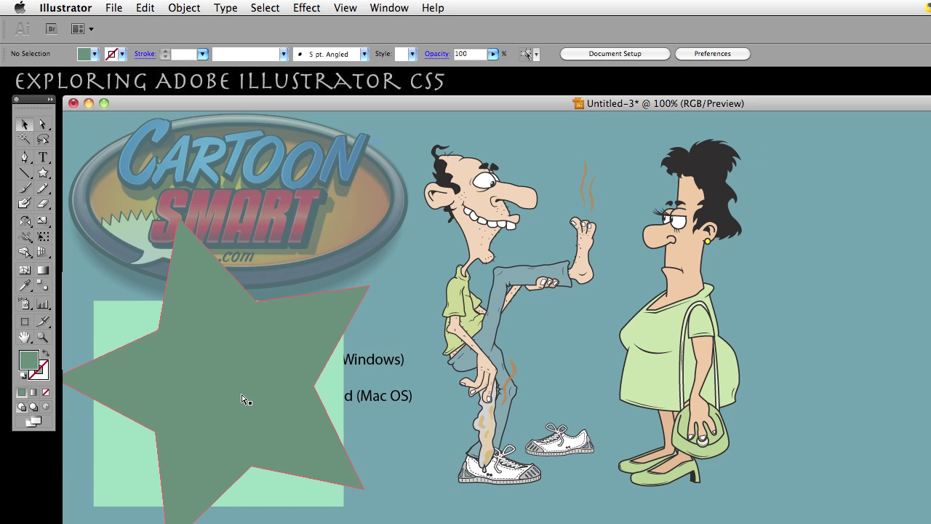
Step: Select down through the star and larger rectangle to the smaller rectangle behind them, and move it right to X about 4.54 in
{"action": "left_click", "coordinate": [274, 429]}
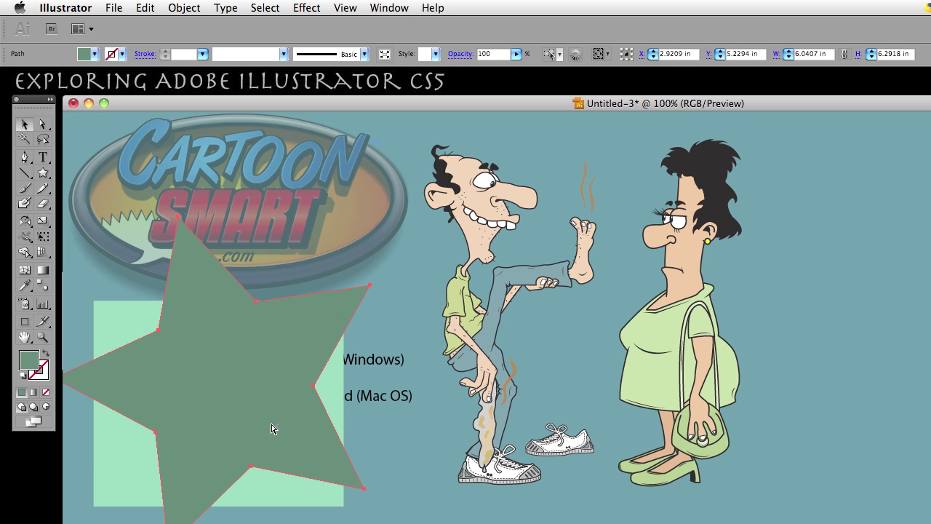
{"action": "left_click", "coordinate": [275, 429], "text": "super"}
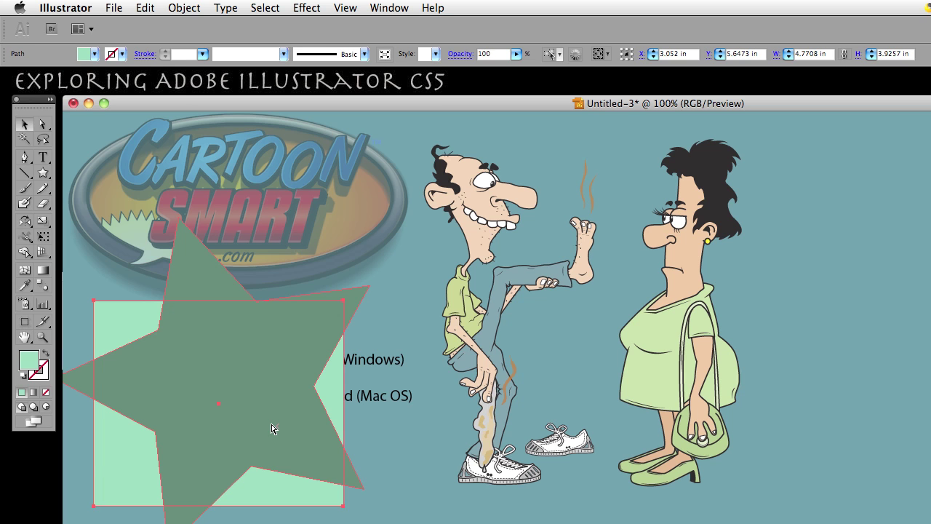
{"action": "left_click", "coordinate": [272, 429]}
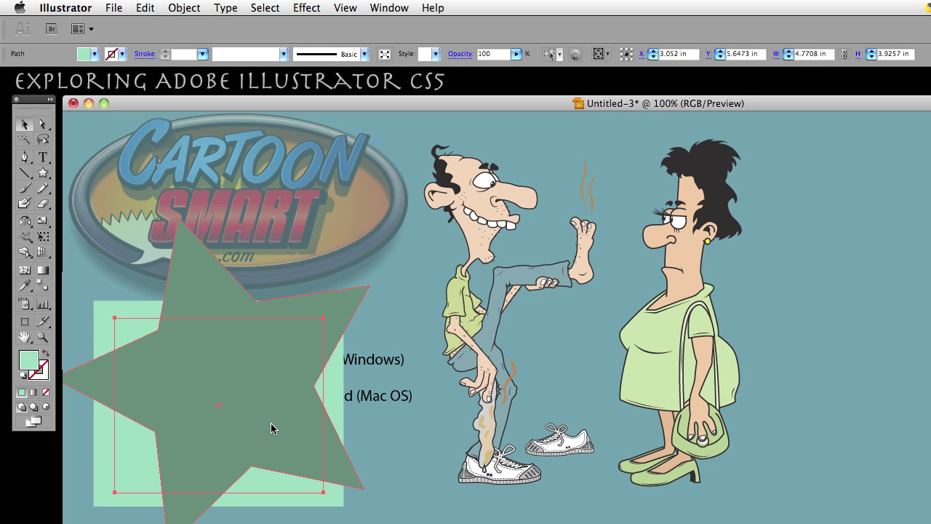
{"action": "left_click_drag", "start_coordinate": [270, 428], "coordinate": [349, 427]}
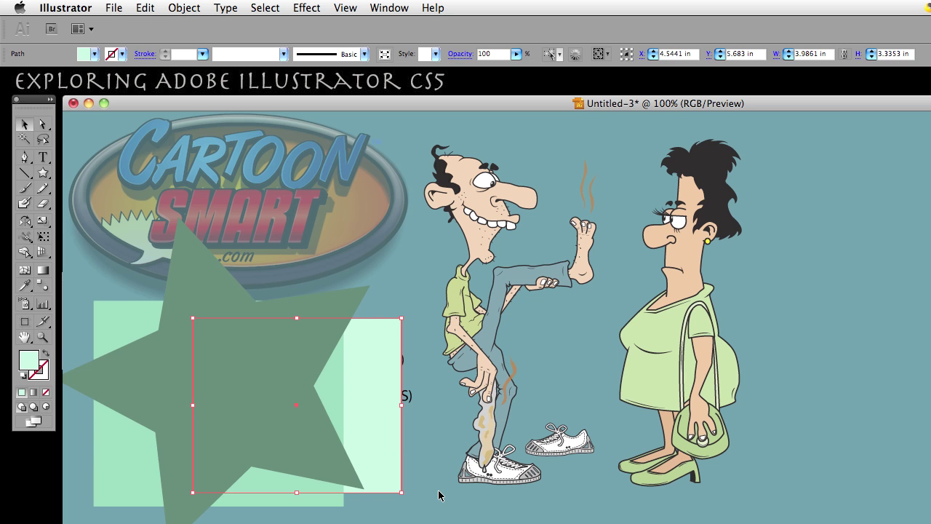
Step: Select the star and both rectangles with a marquee and delete them
{"action": "left_click", "coordinate": [428, 460]}
{"action": "left_click_drag", "start_coordinate": [429, 460], "coordinate": [278, 485]}
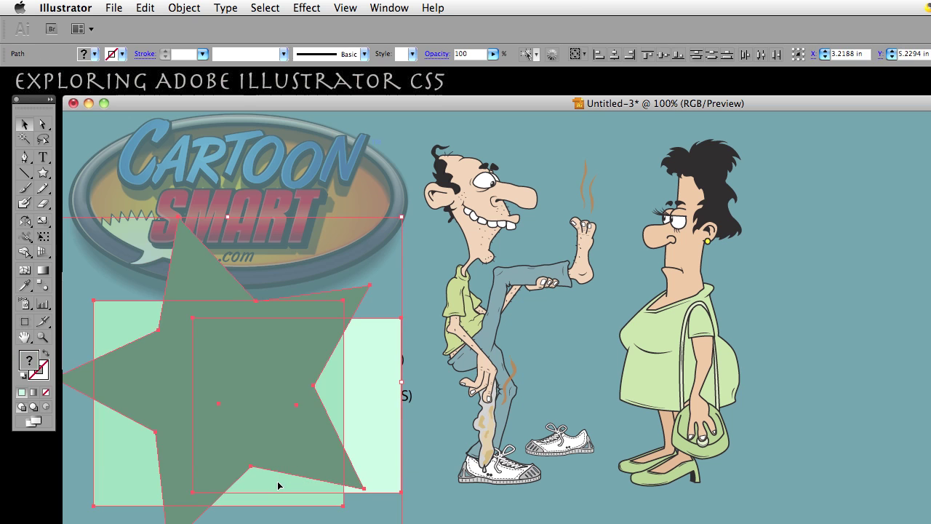
{"action": "key", "text": "Delete"}
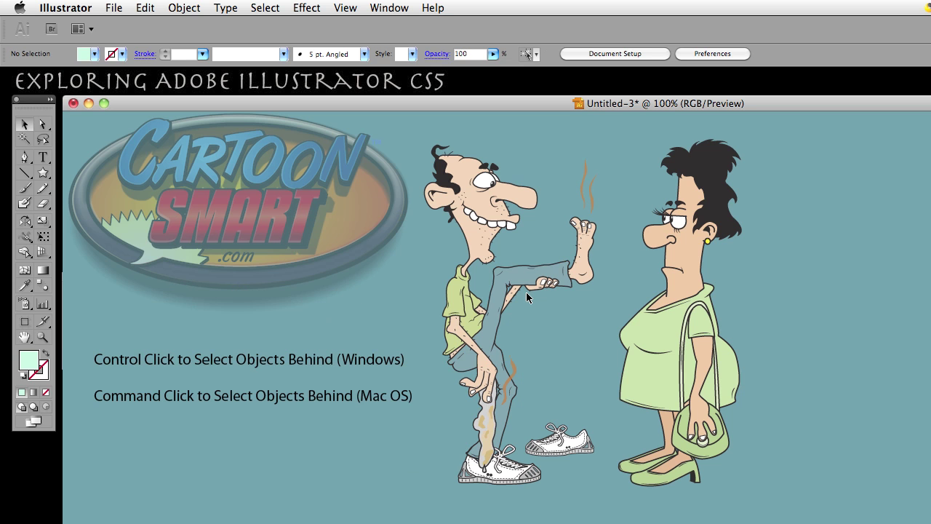
Step: Select the woman's face and neck shape behind her hair and move it left to about X 10.3 in, Y 2.21 in
{"action": "key", "text": "z"}
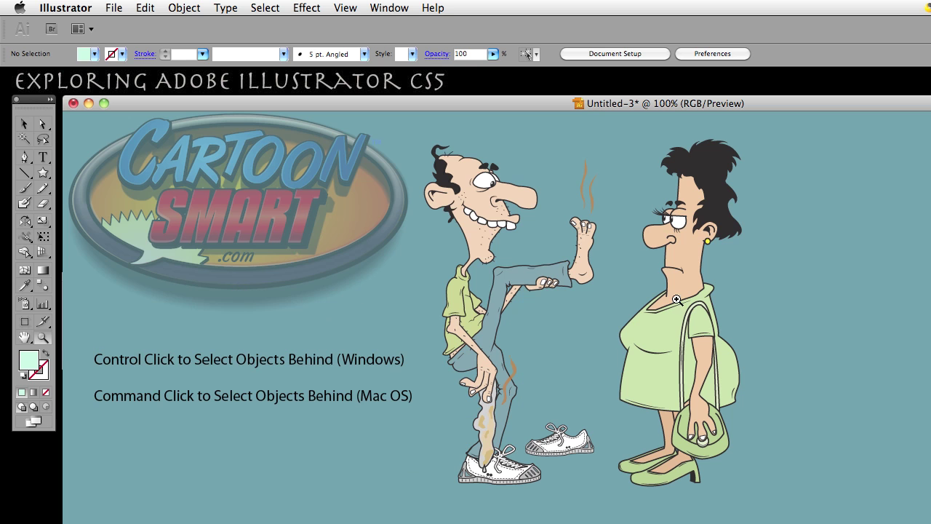
{"action": "left_click", "coordinate": [699, 223]}
{"action": "left_click", "coordinate": [649, 358]}
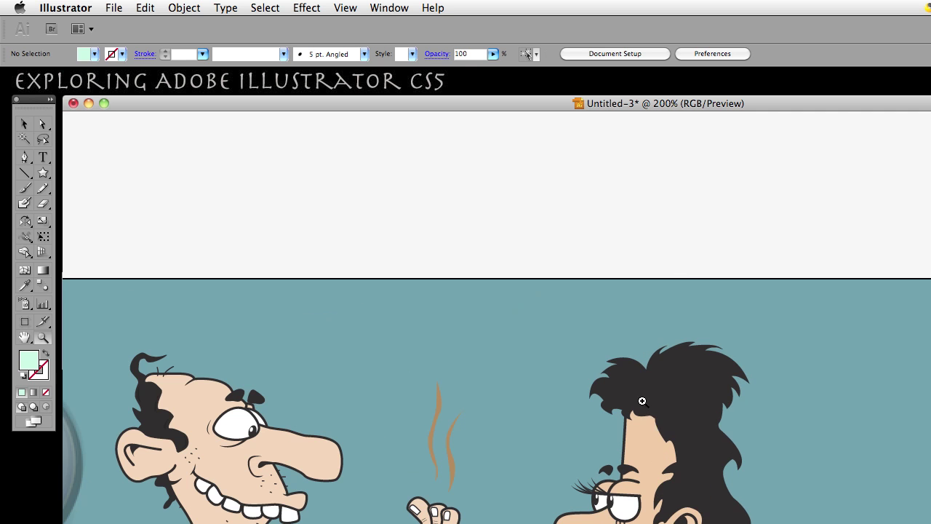
{"action": "left_click_drag", "start_coordinate": [689, 484], "coordinate": [616, 283]}
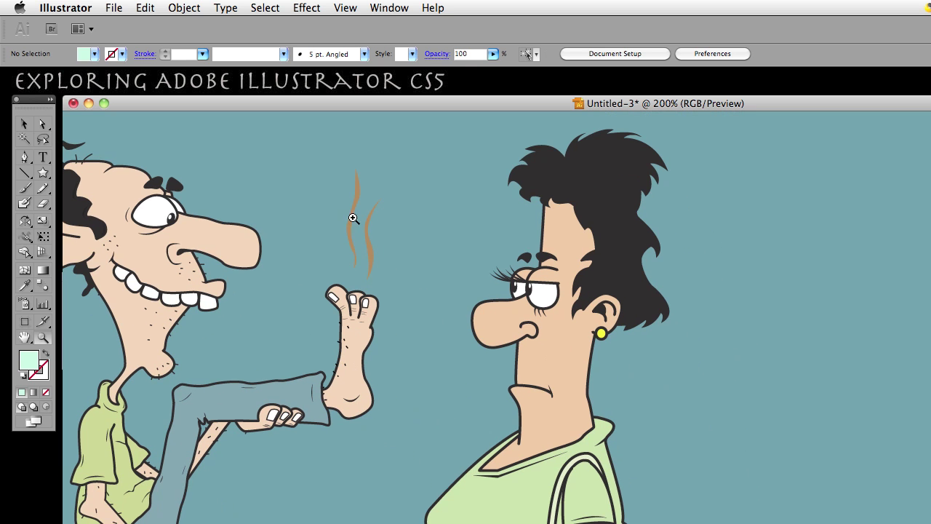
{"action": "left_click", "coordinate": [25, 125]}
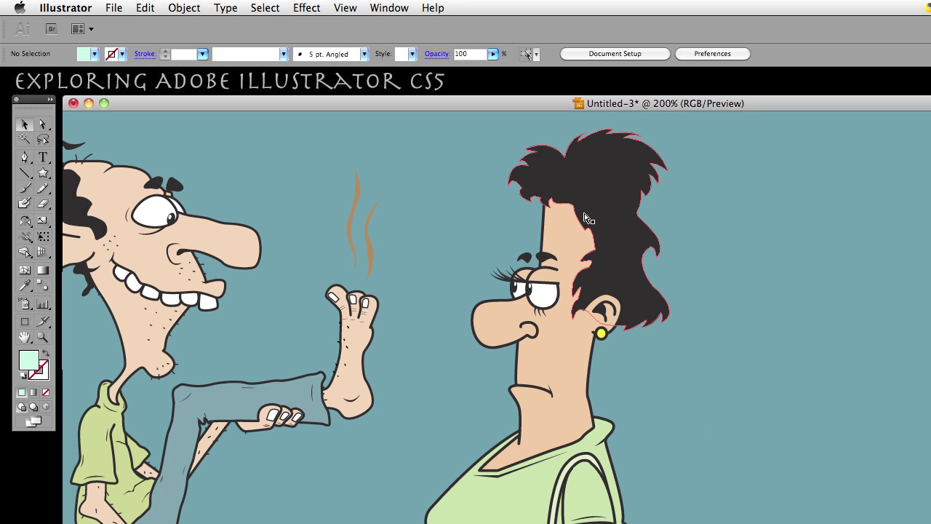
{"action": "left_click", "coordinate": [586, 217]}
{"action": "left_click", "coordinate": [586, 217]}
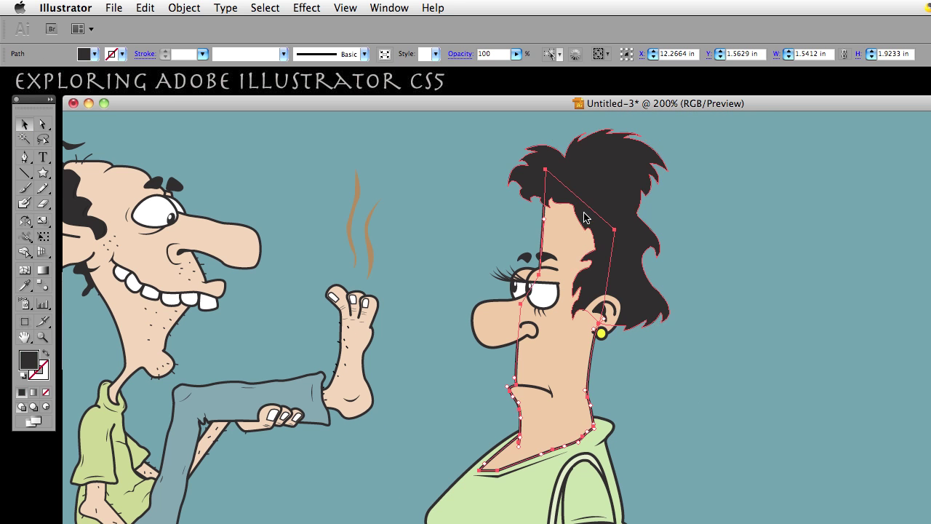
{"action": "left_click_drag", "start_coordinate": [586, 217], "coordinate": [423, 194]}
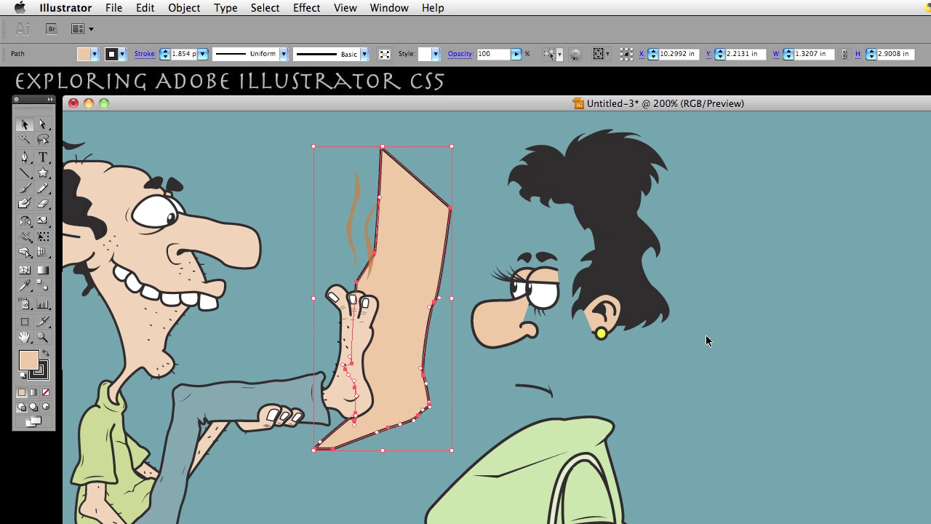
Step: Undo the move of the woman's face and neck shape and deselect it
{"action": "key", "text": "super+z"}
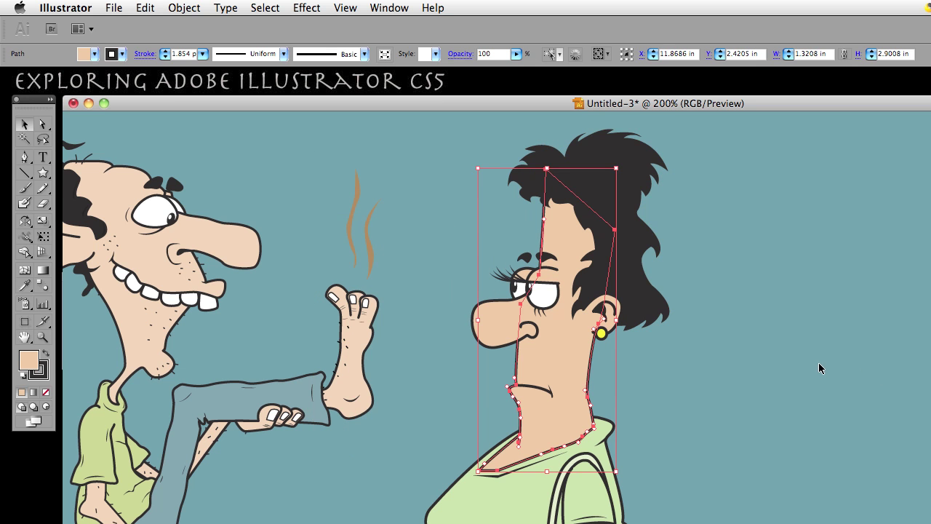
{"action": "left_click", "coordinate": [820, 368]}
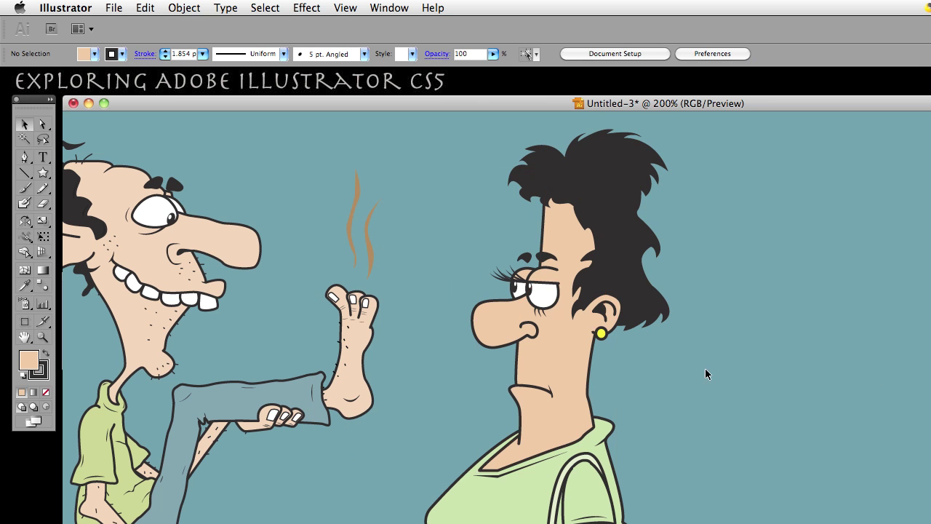
Step: Try moving the man's raised foot shape out from behind the trouser leg to about X 11.13 in, Y 2.72 in, undo it, and deselect
{"action": "left_click", "coordinate": [319, 403]}
{"action": "left_click_drag", "start_coordinate": [331, 399], "coordinate": [447, 399]}
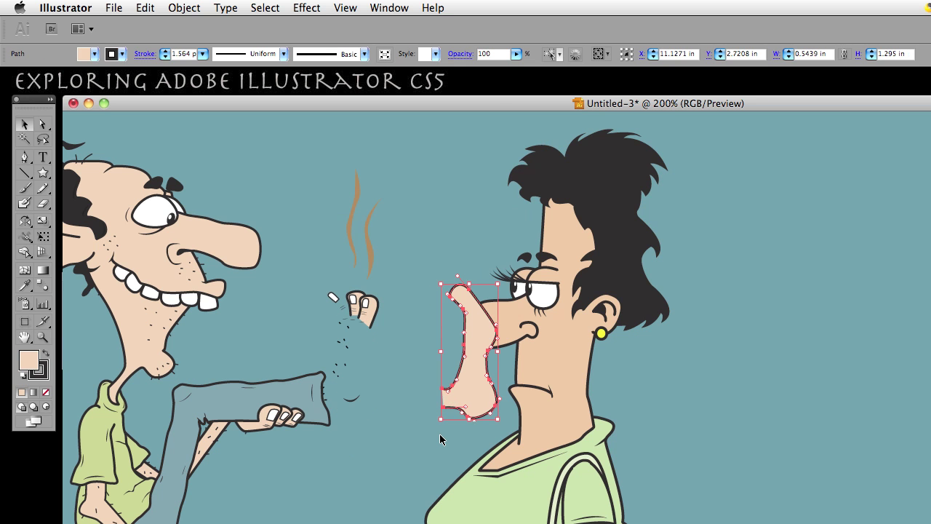
{"action": "key", "text": "super+z"}
{"action": "left_click", "coordinate": [390, 440]}
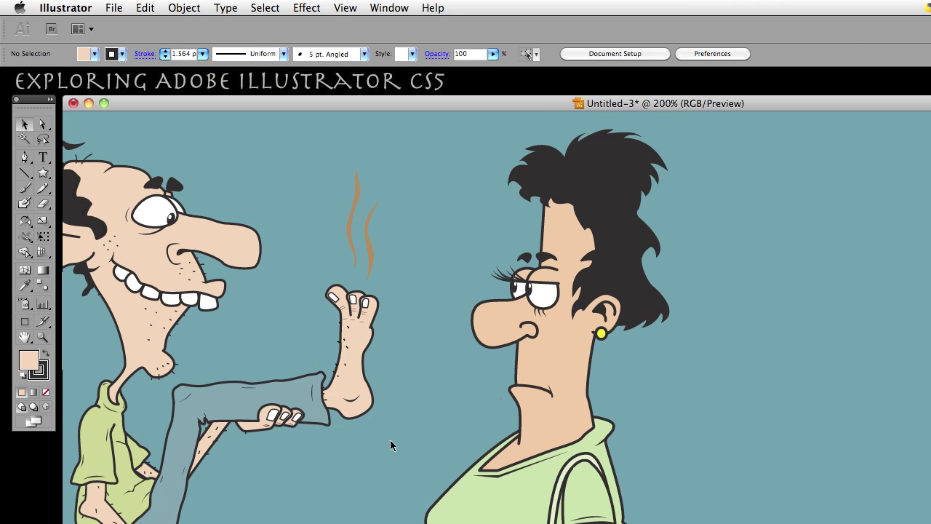
Step: Select the man's green shirt sleeve and deselect it
{"action": "left_click_drag", "start_coordinate": [235, 364], "coordinate": [505, 261]}
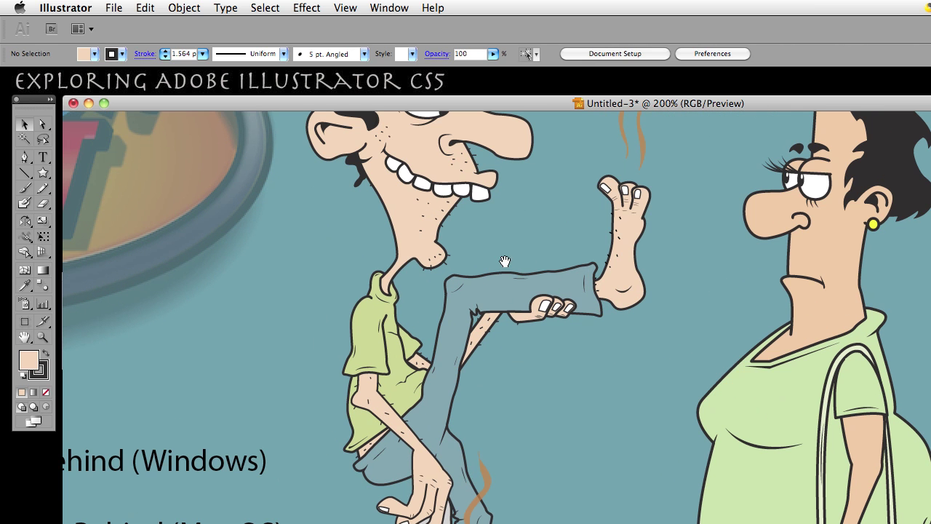
{"action": "left_click", "coordinate": [379, 357]}
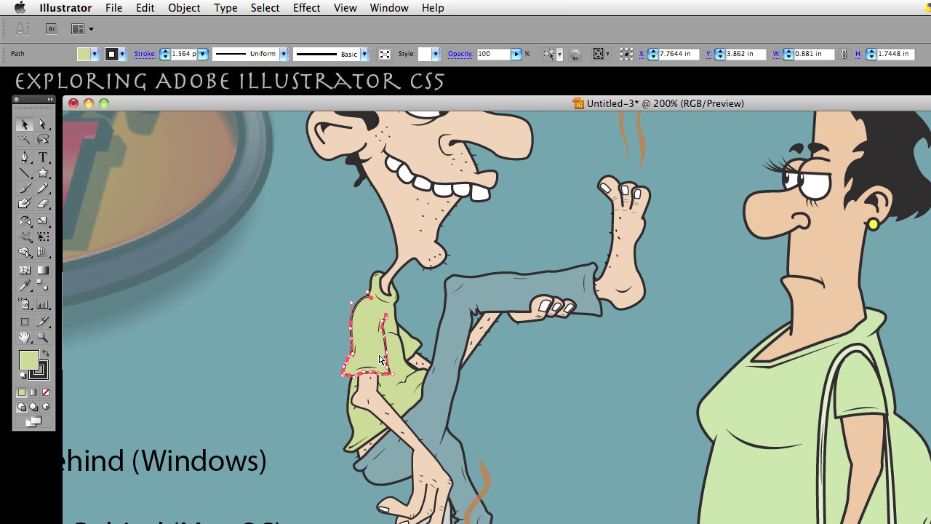
{"action": "left_click", "coordinate": [332, 328]}
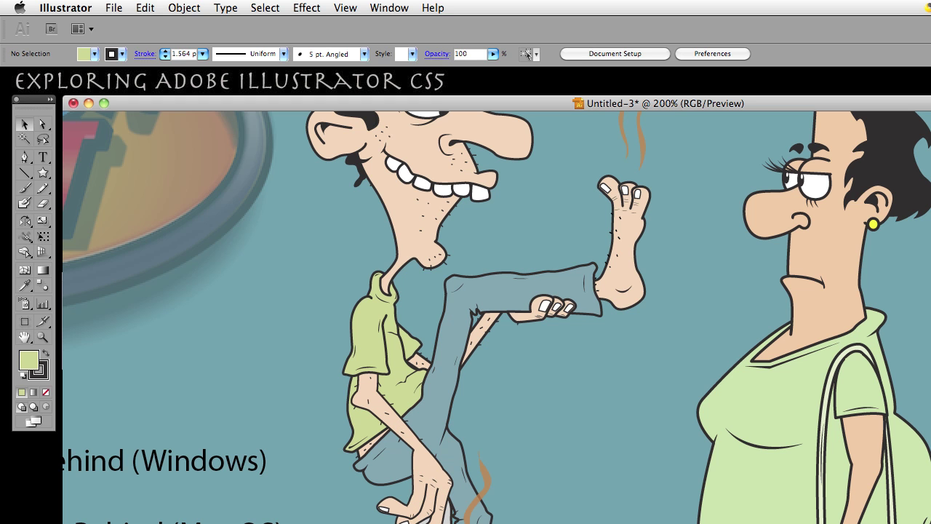
Step: Select the man's blue trousers and change the selection to the tan patch on his bare lower leg
{"action": "left_click", "coordinate": [524, 287]}
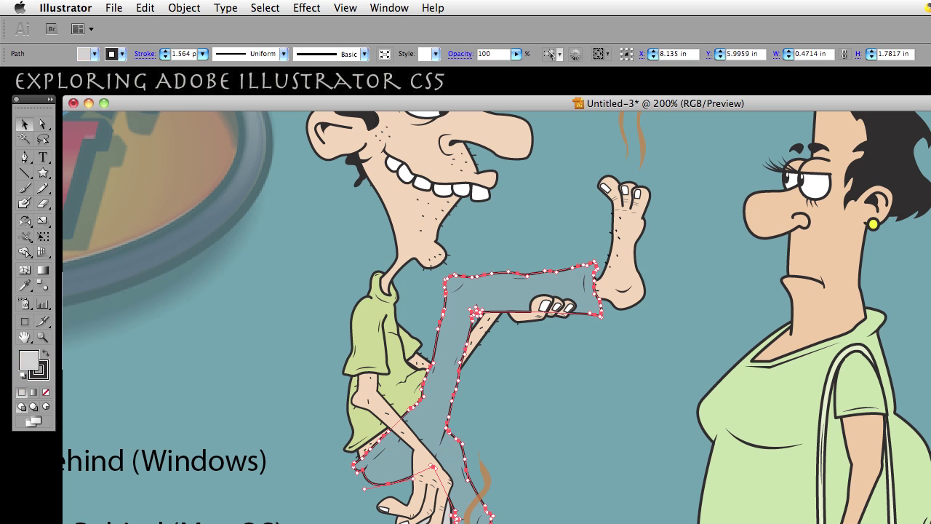
{"action": "key", "text": "super+alt+bracketleft"}
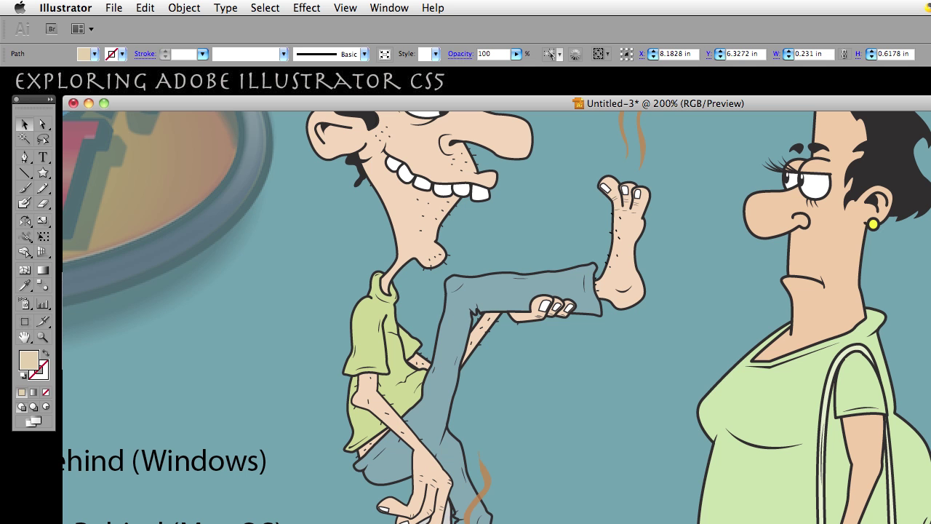
{"action": "scroll", "coordinate": [497, 318], "scroll_direction": "left", "scroll_amount": 10}
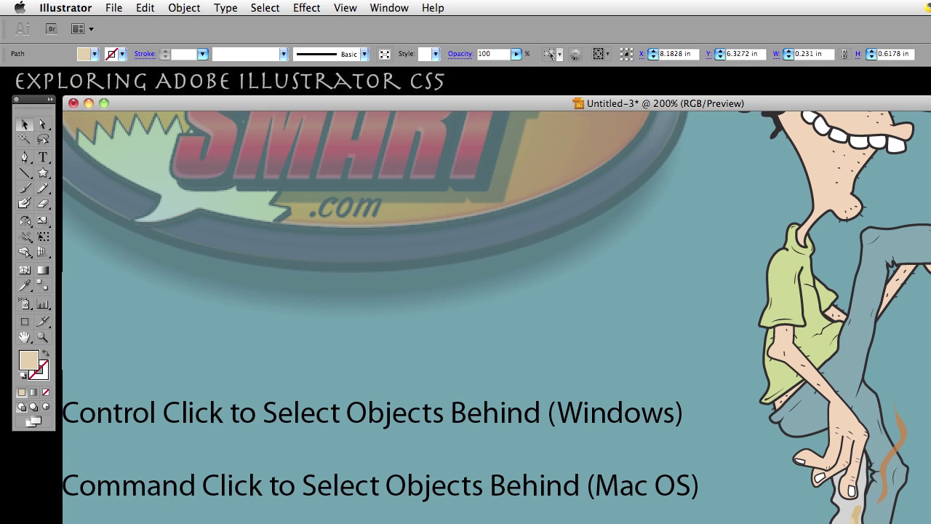
{"action": "scroll", "coordinate": [496, 318], "scroll_direction": "right", "scroll_amount": 4}
{"action": "scroll", "coordinate": [497, 317], "scroll_direction": "right", "scroll_amount": 2}
{"action": "scroll", "coordinate": [496, 317], "scroll_direction": "down", "scroll_amount": 1}
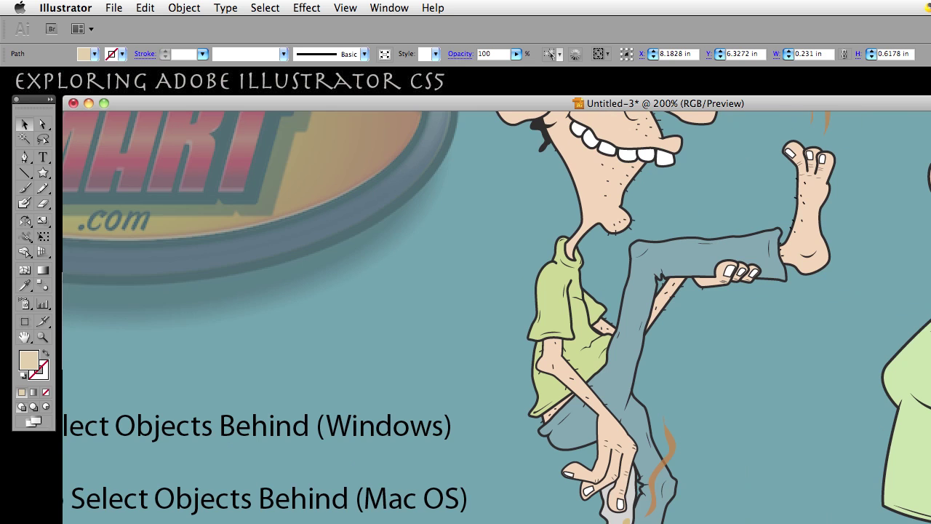
{"action": "scroll", "coordinate": [401, 443], "scroll_direction": "down", "scroll_amount": 5}
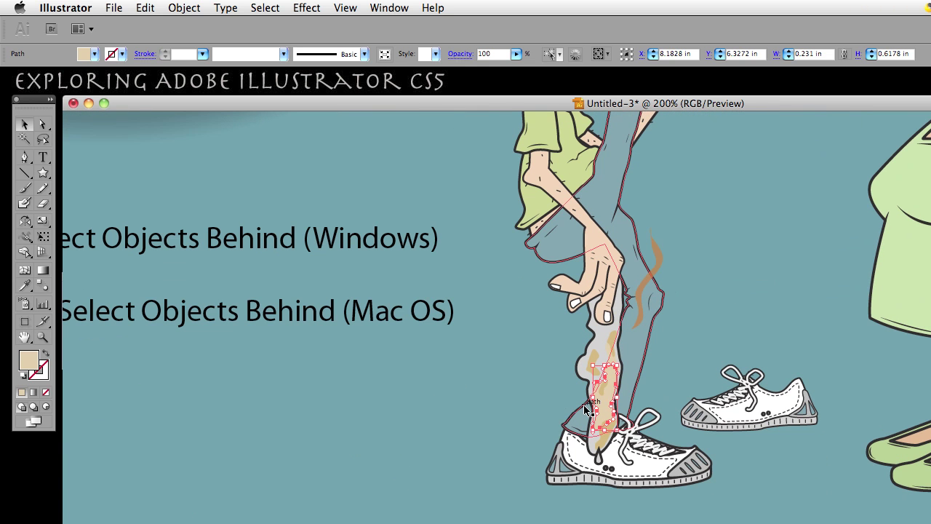
Step: Cycle the selection between the tan patch on the man's lower leg and the trousers stacked behind it
{"action": "left_click", "coordinate": [603, 405], "text": "super"}
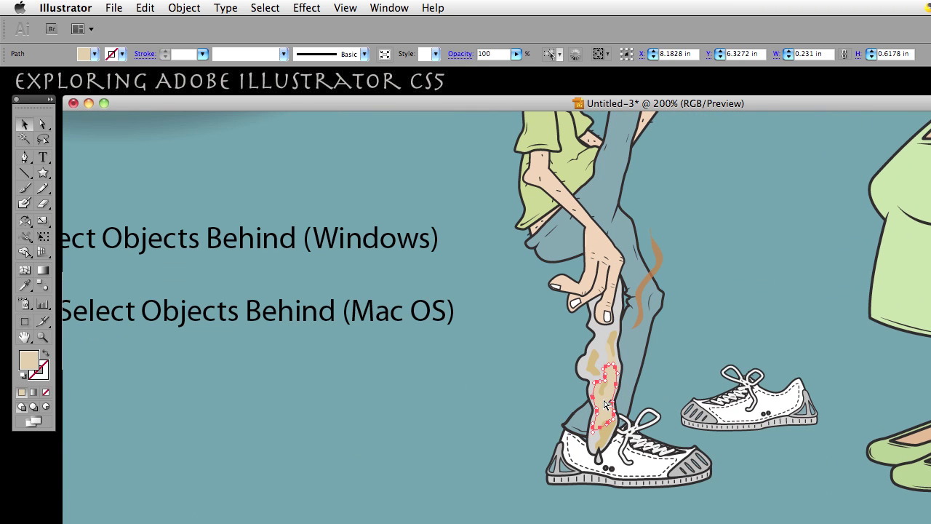
{"action": "left_click", "coordinate": [603, 404], "text": "super"}
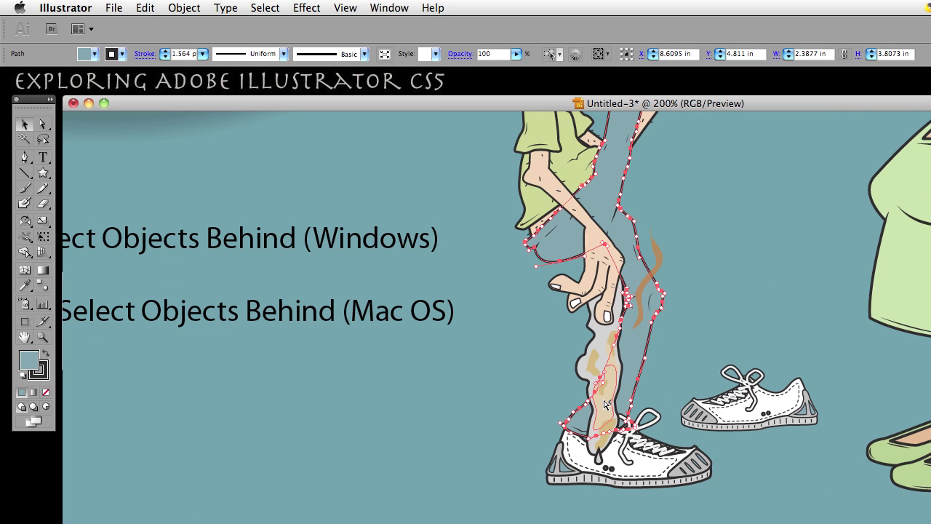
{"action": "left_click", "coordinate": [605, 405], "text": "super"}
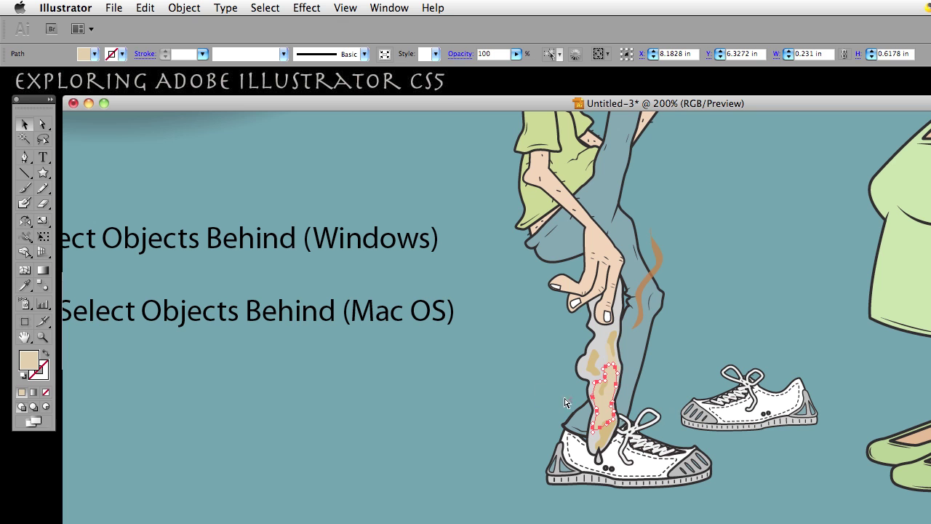
{"action": "left_click", "coordinate": [606, 404], "text": "super"}
{"action": "left_click", "coordinate": [605, 404], "text": "super"}
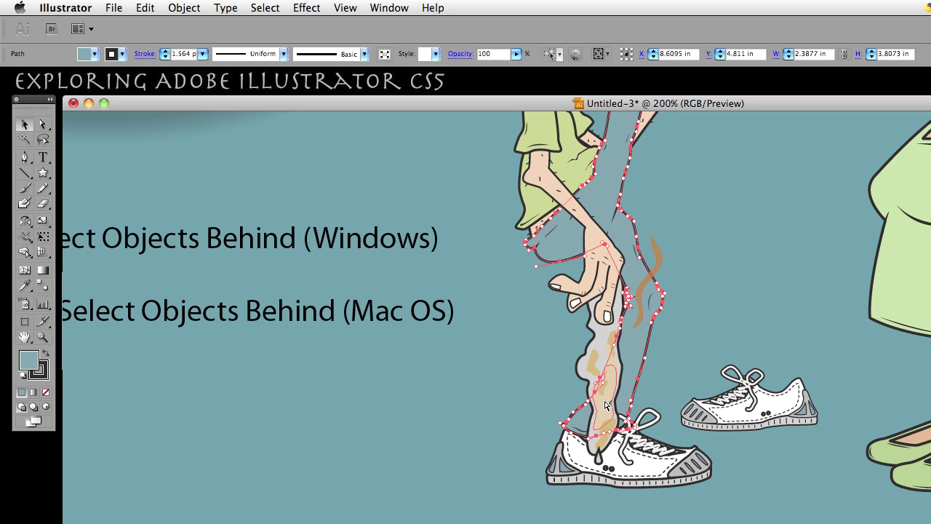
{"action": "left_click", "coordinate": [605, 403], "text": "super"}
{"action": "left_click", "coordinate": [605, 403], "text": "super"}
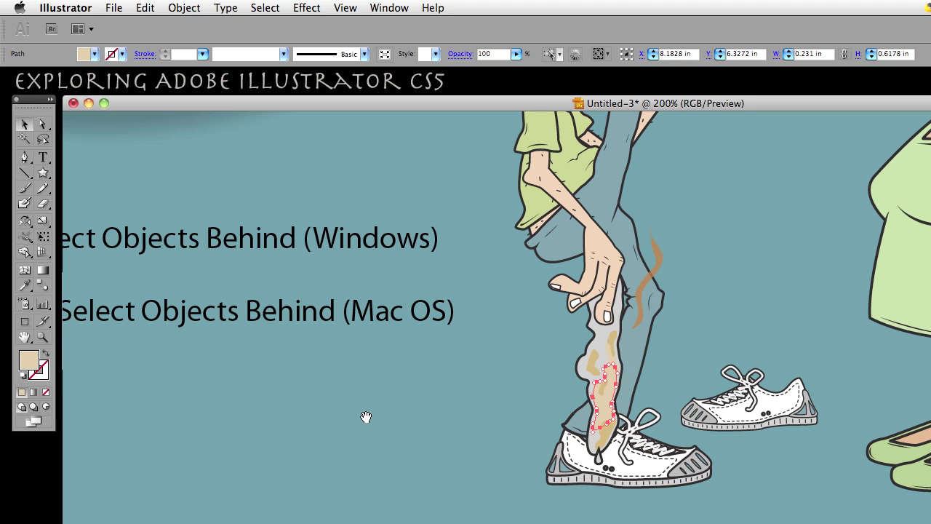
Step: Select down through the woman's hand and green handbag to the leg shape behind them
{"action": "scroll", "coordinate": [528, 400], "scroll_direction": "left", "scroll_amount": 10}
{"action": "scroll", "coordinate": [516, 387], "scroll_direction": "up", "scroll_amount": 5}
{"action": "scroll", "coordinate": [516, 387], "scroll_direction": "right", "scroll_amount": 5}
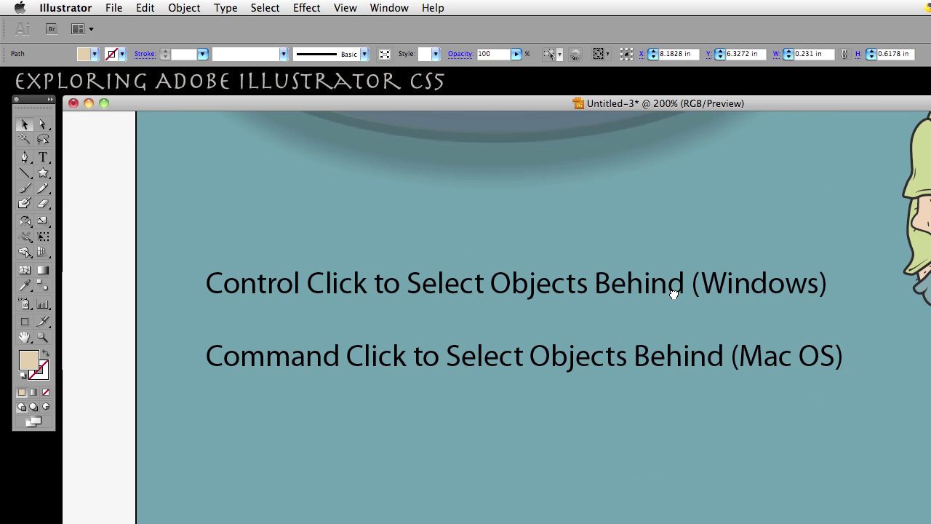
{"action": "left_click_drag", "start_coordinate": [779, 306], "coordinate": [353, 243]}
{"action": "left_click_drag", "start_coordinate": [677, 266], "coordinate": [408, 273]}
{"action": "left_click", "coordinate": [602, 367]}
{"action": "left_click", "coordinate": [604, 357]}
{"action": "left_click", "coordinate": [603, 354]}
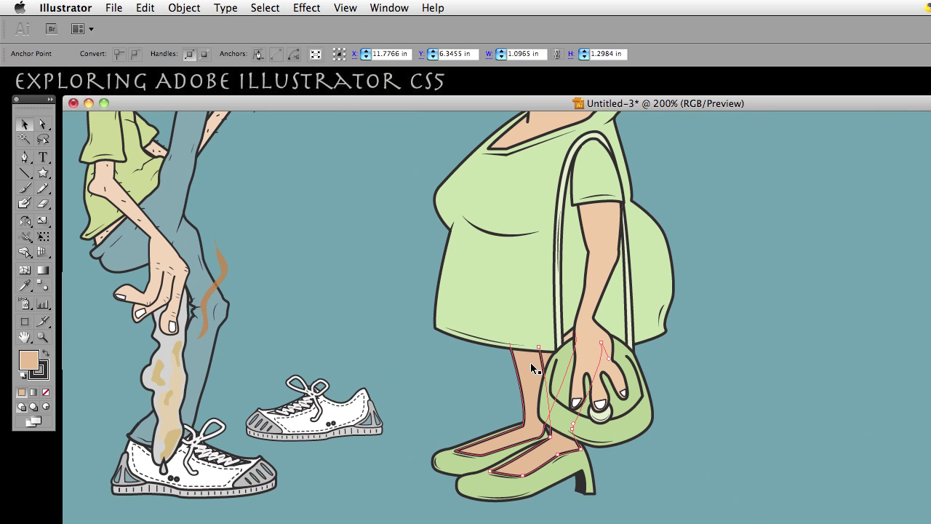
{"action": "left_click", "coordinate": [564, 368]}
Step: Select the woman's green dress shape behind her arm, sleeve, and bag strap
{"action": "left_click", "coordinate": [596, 226]}
{"action": "left_click", "coordinate": [566, 221]}
{"action": "left_click", "coordinate": [591, 191]}
{"action": "left_click", "coordinate": [553, 219]}
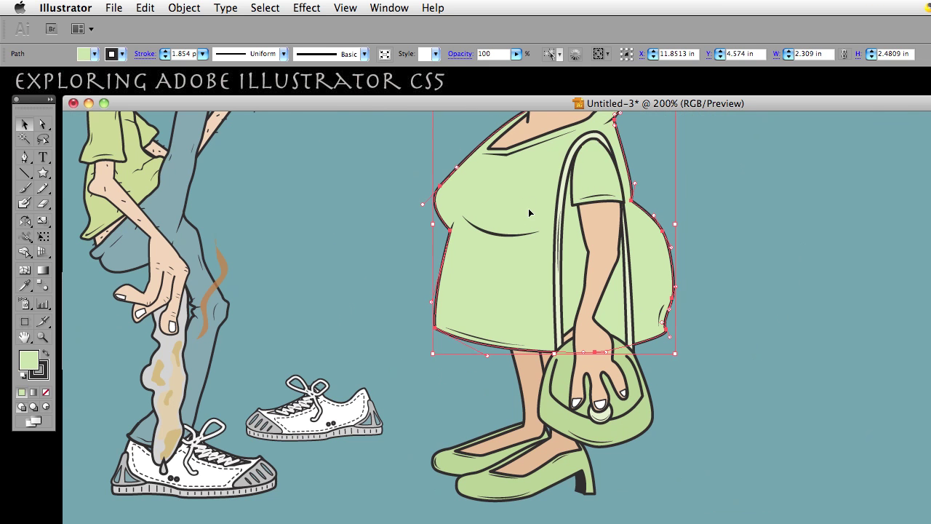
Step: Select down through the woman's hair to the face and neck shape behind it, and deselect it
{"action": "scroll", "coordinate": [618, 252], "scroll_direction": "up", "scroll_amount": 6}
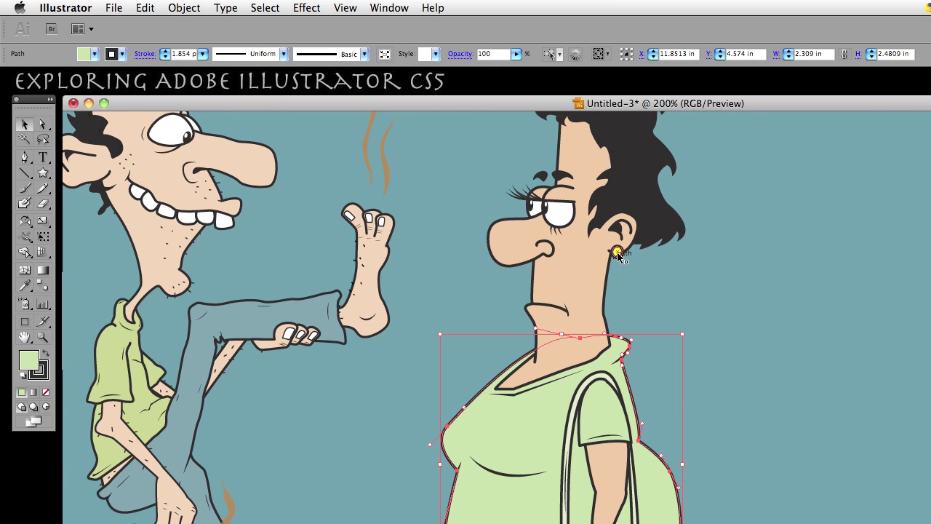
{"action": "left_click", "coordinate": [609, 203]}
{"action": "left_click", "coordinate": [609, 203]}
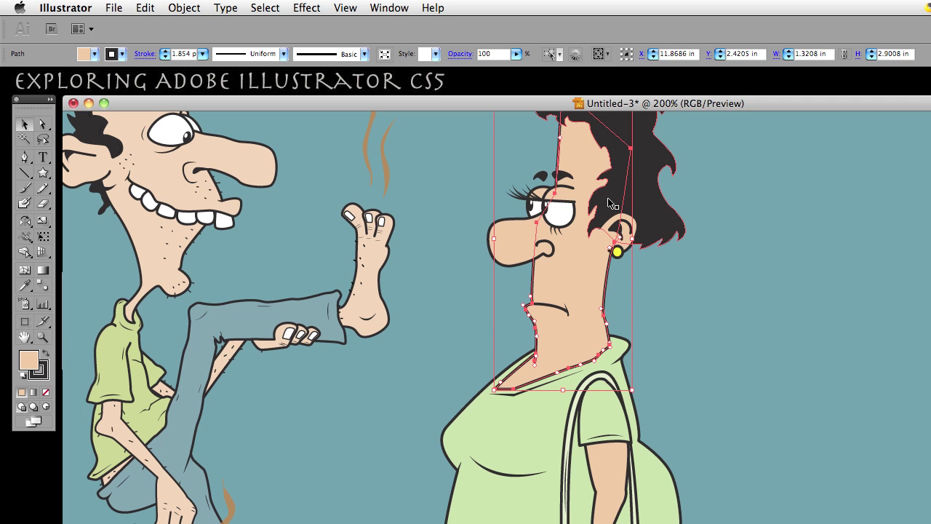
{"action": "left_click", "coordinate": [438, 332]}
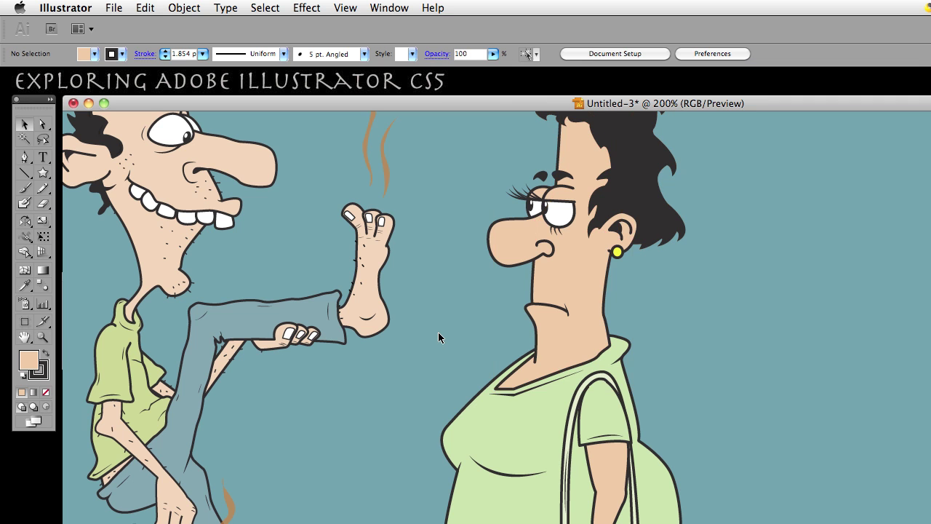
Step: Zoom out to 100% to view both cartoon characters, the logo, and the shortcut text together
{"action": "left_click_drag", "start_coordinate": [444, 297], "coordinate": [532, 263]}
{"action": "key", "text": "super+minus"}
{"action": "key", "text": "super+minus"}
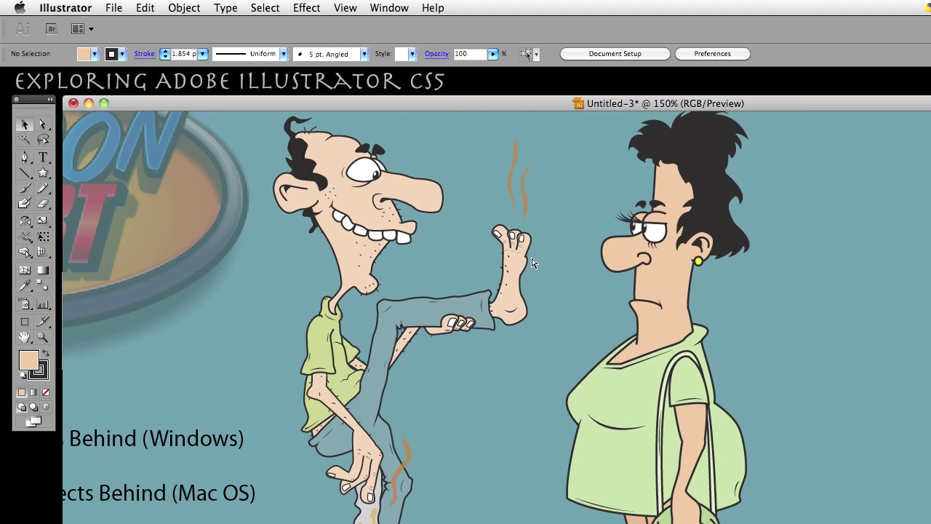
{"action": "left_click_drag", "start_coordinate": [474, 337], "coordinate": [492, 265]}
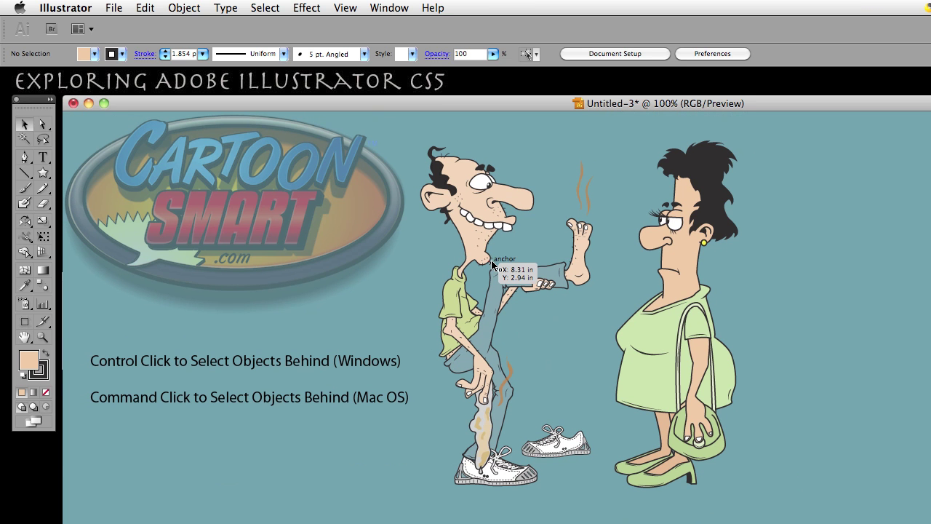